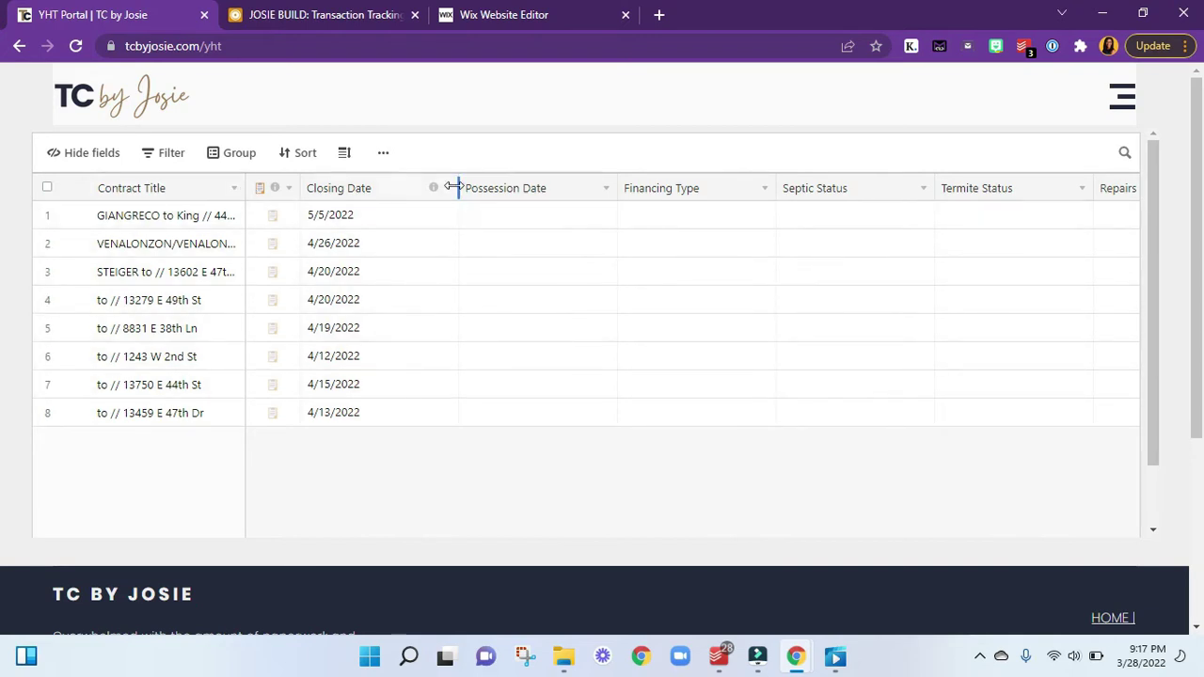
Narrow the Closing Date, Possession Date and Financing Type columns in the portal page's embedded table
{"action": "left_click_drag", "start_coordinate": [447, 186], "coordinate": [400, 188]}
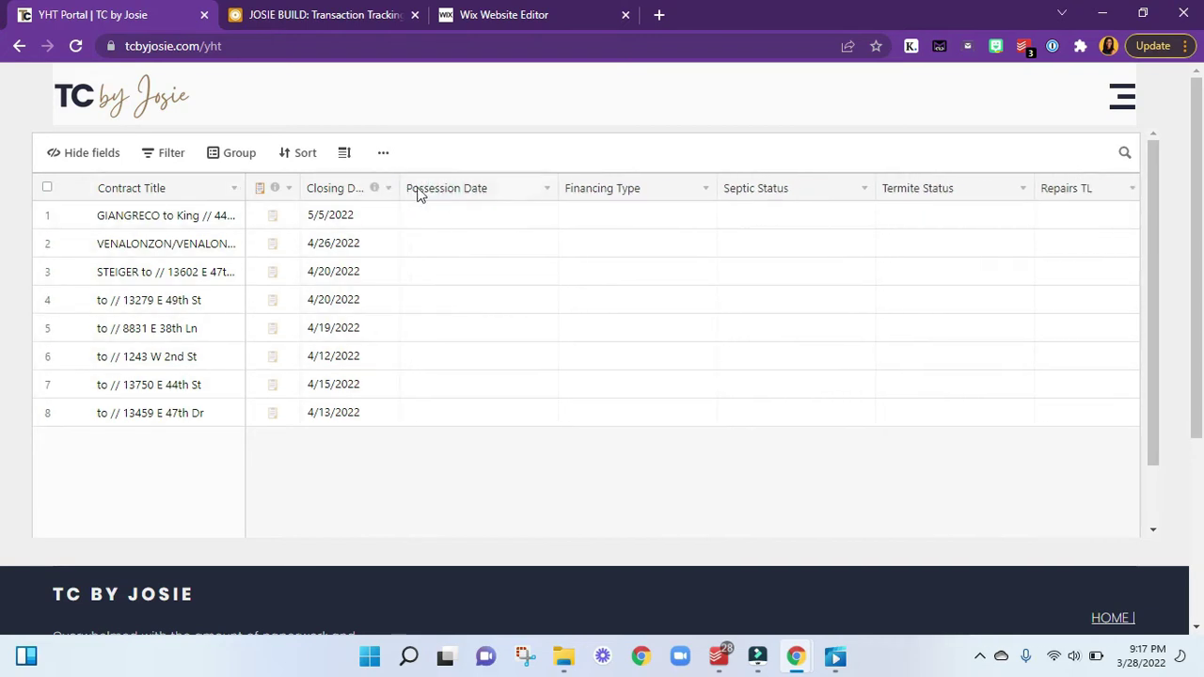
{"action": "left_click_drag", "start_coordinate": [561, 178], "coordinate": [488, 185]}
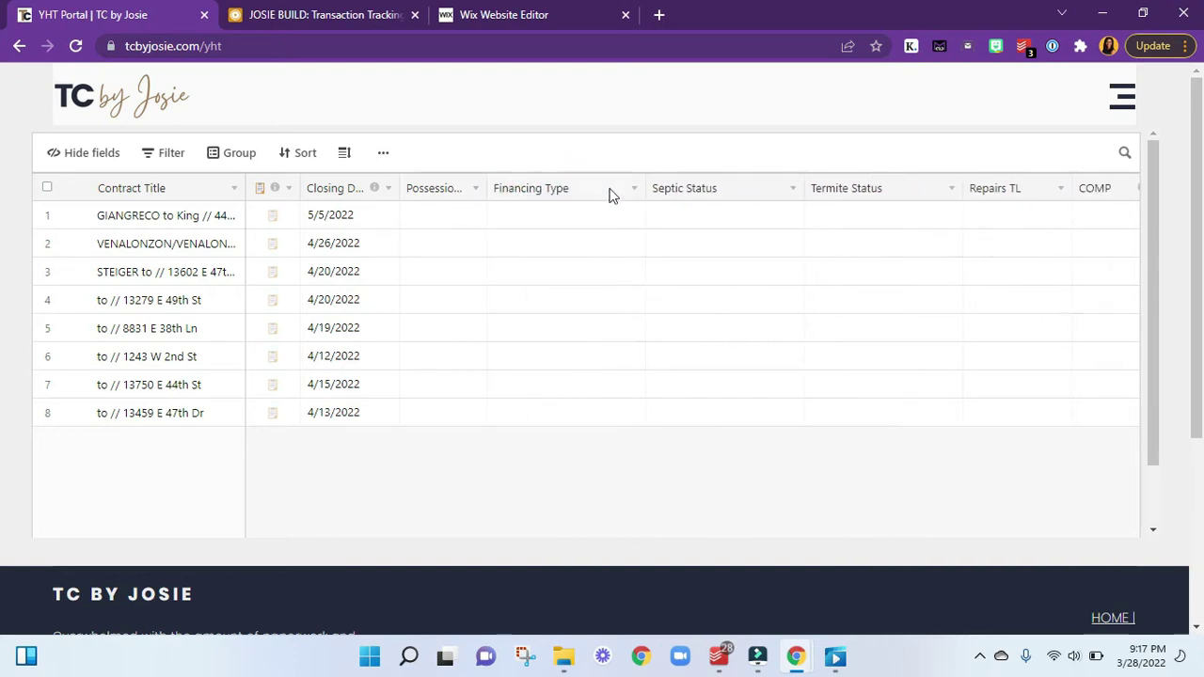
{"action": "left_click_drag", "start_coordinate": [642, 186], "coordinate": [541, 187]}
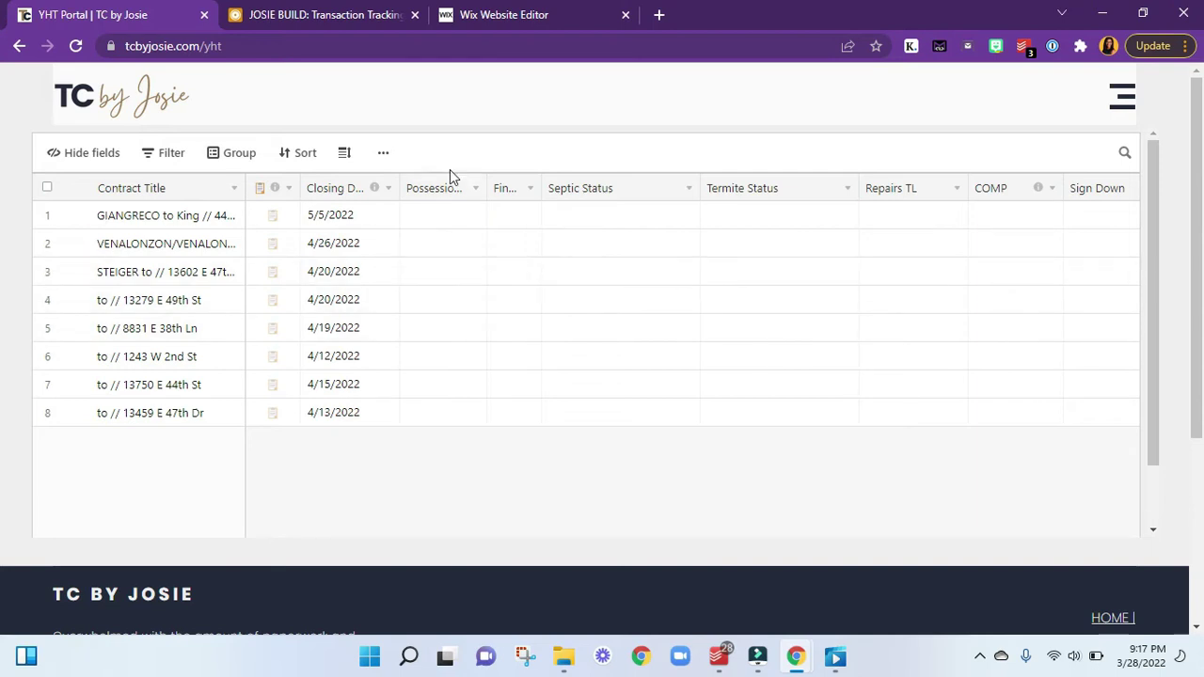
Switch to the Airtable base and copy the embed code of the shared YHT Update view
{"action": "left_click", "coordinate": [295, 18]}
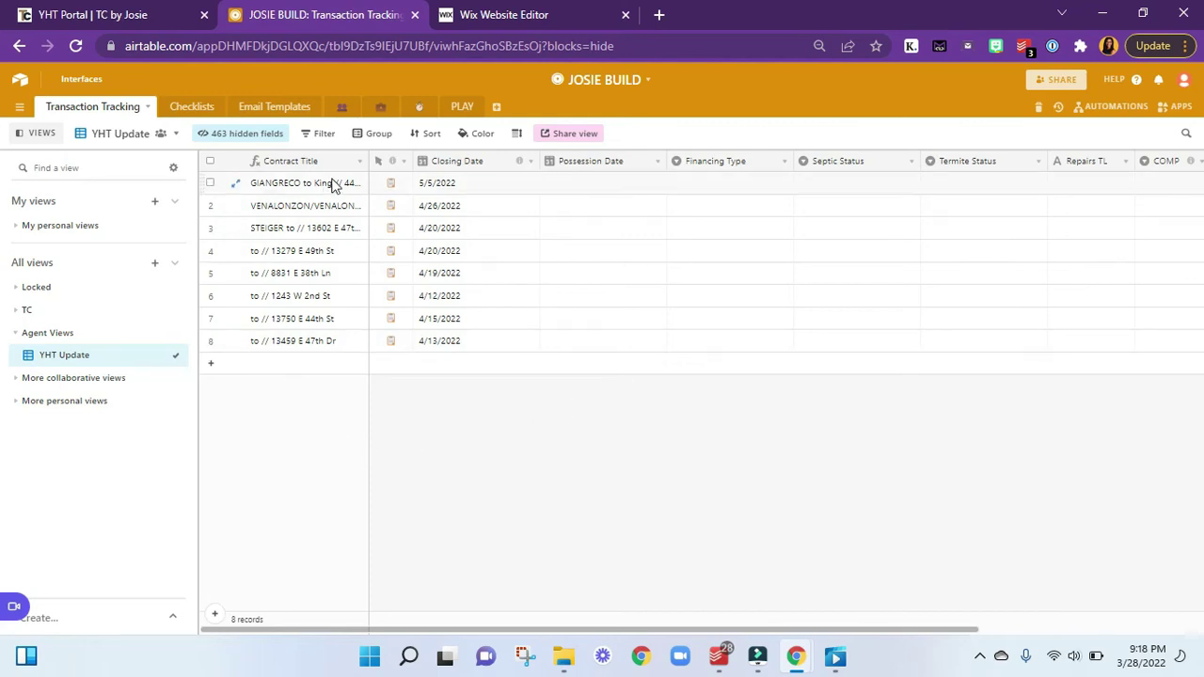
{"action": "left_click", "coordinate": [567, 137]}
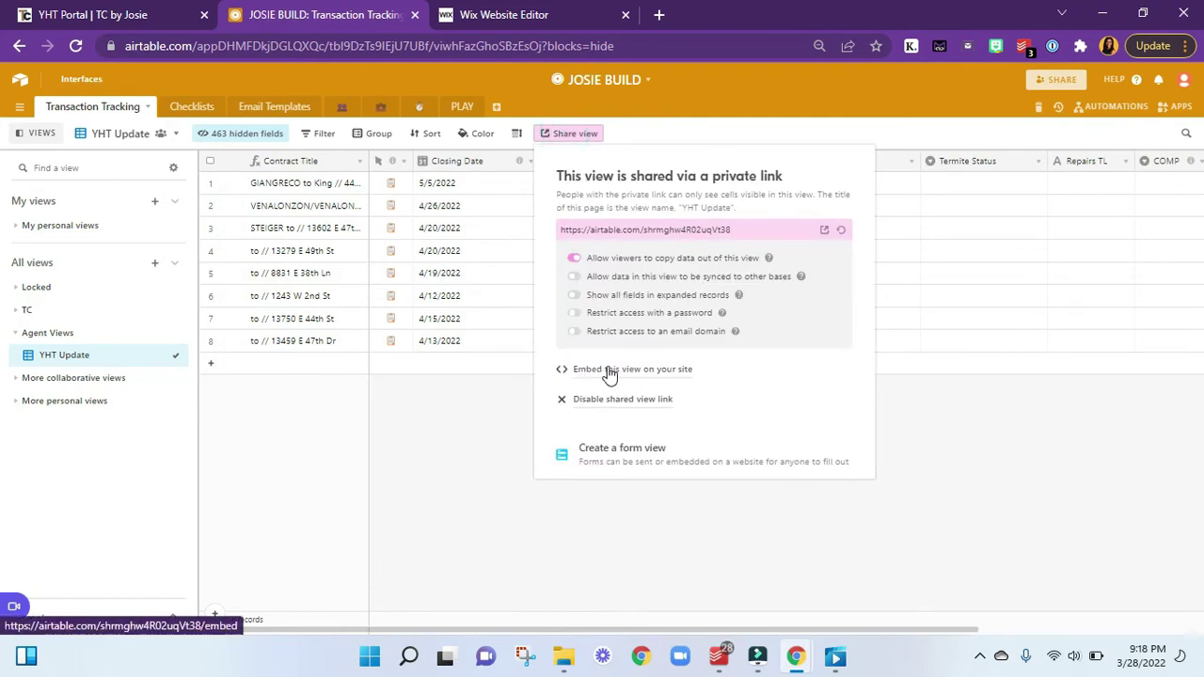
{"action": "left_click", "coordinate": [666, 376]}
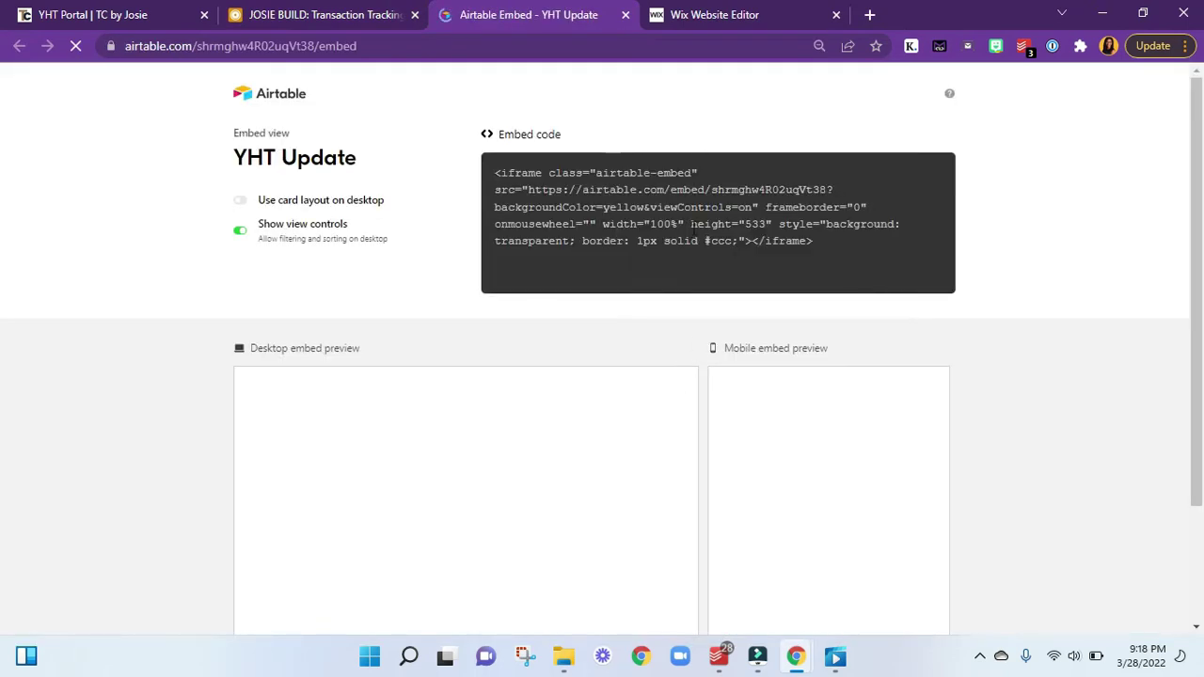
{"action": "left_click", "coordinate": [552, 173]}
{"action": "key", "text": "ctrl+c"}
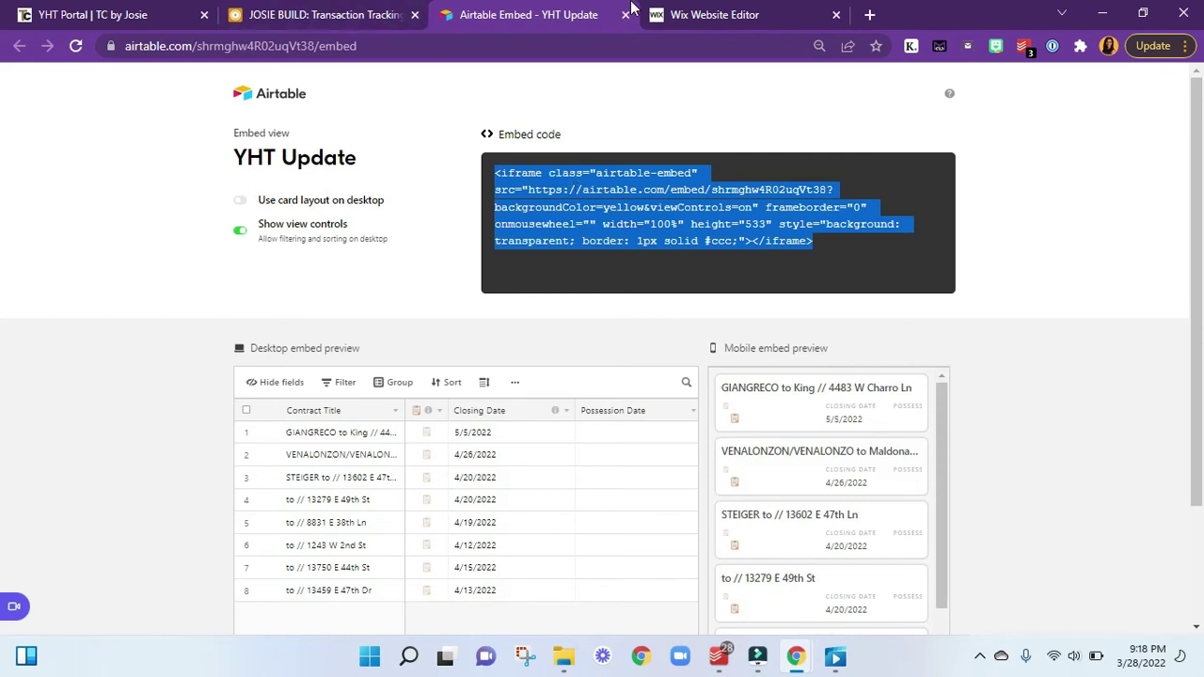
Switch to the Wix editor and add a blank site page named TEST
{"action": "left_click", "coordinate": [714, 15]}
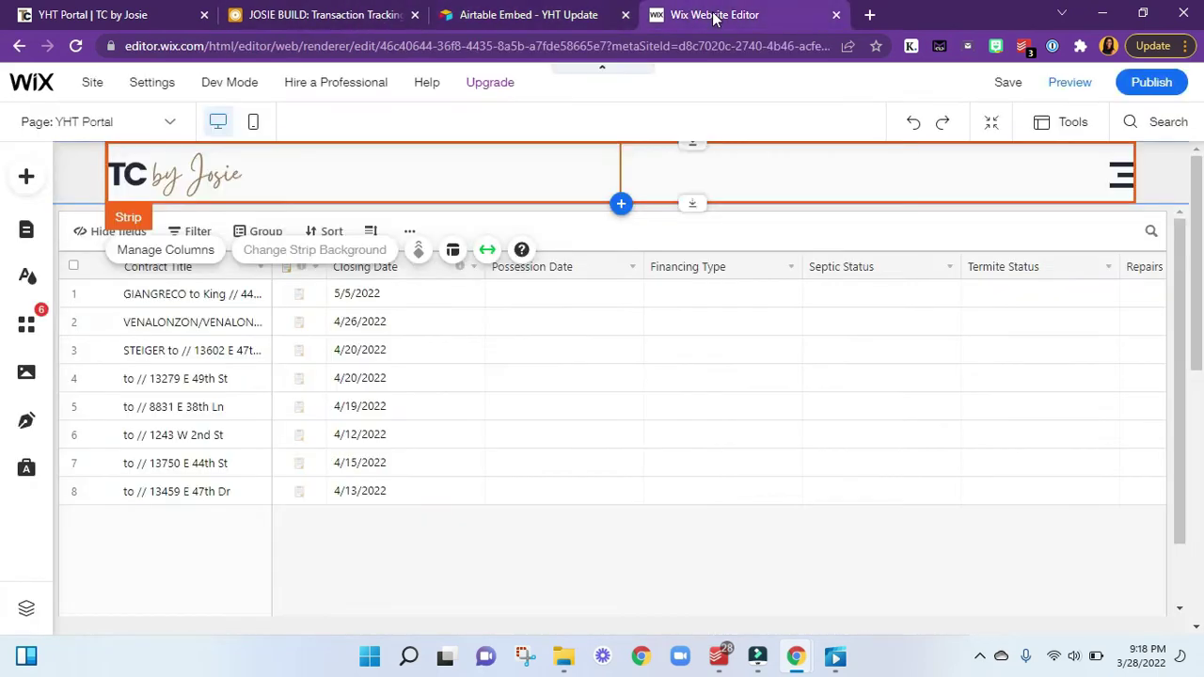
{"action": "left_click", "coordinate": [132, 132]}
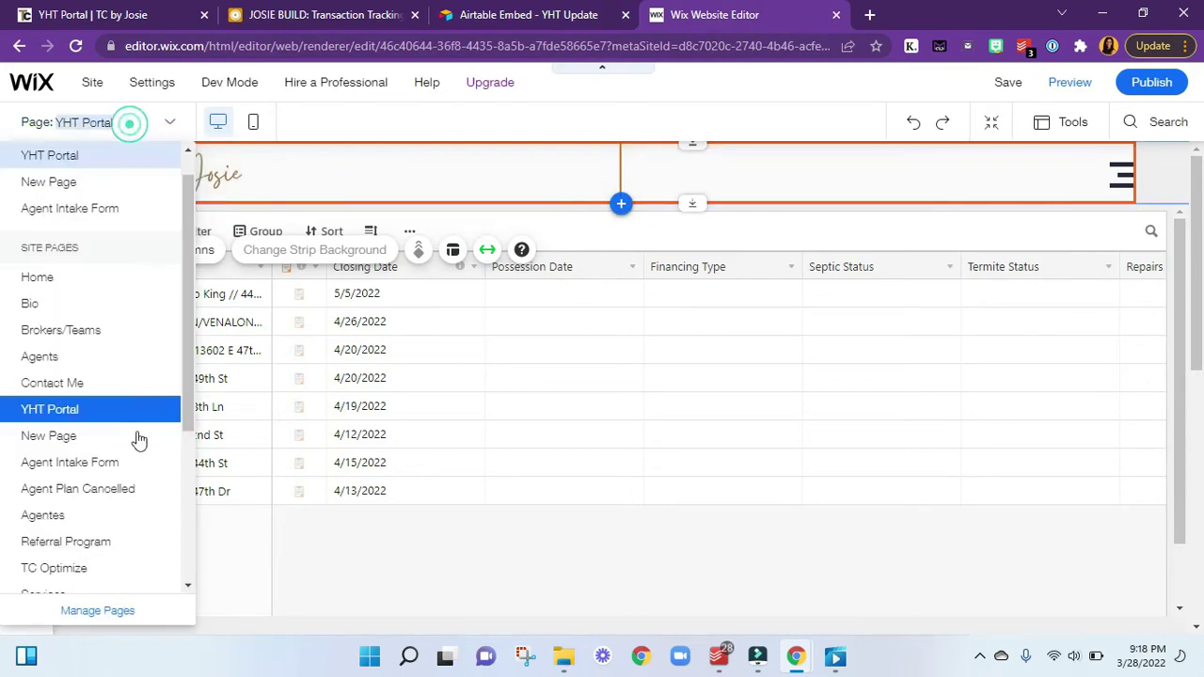
{"action": "left_click", "coordinate": [111, 608]}
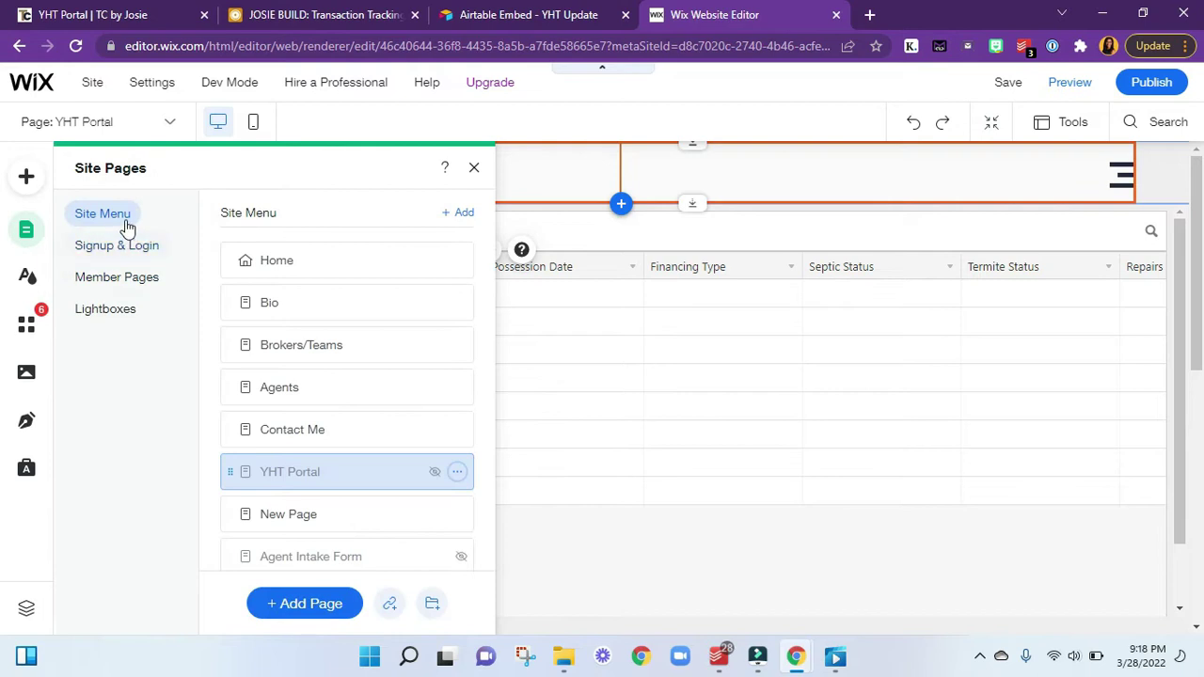
{"action": "left_click", "coordinate": [315, 605]}
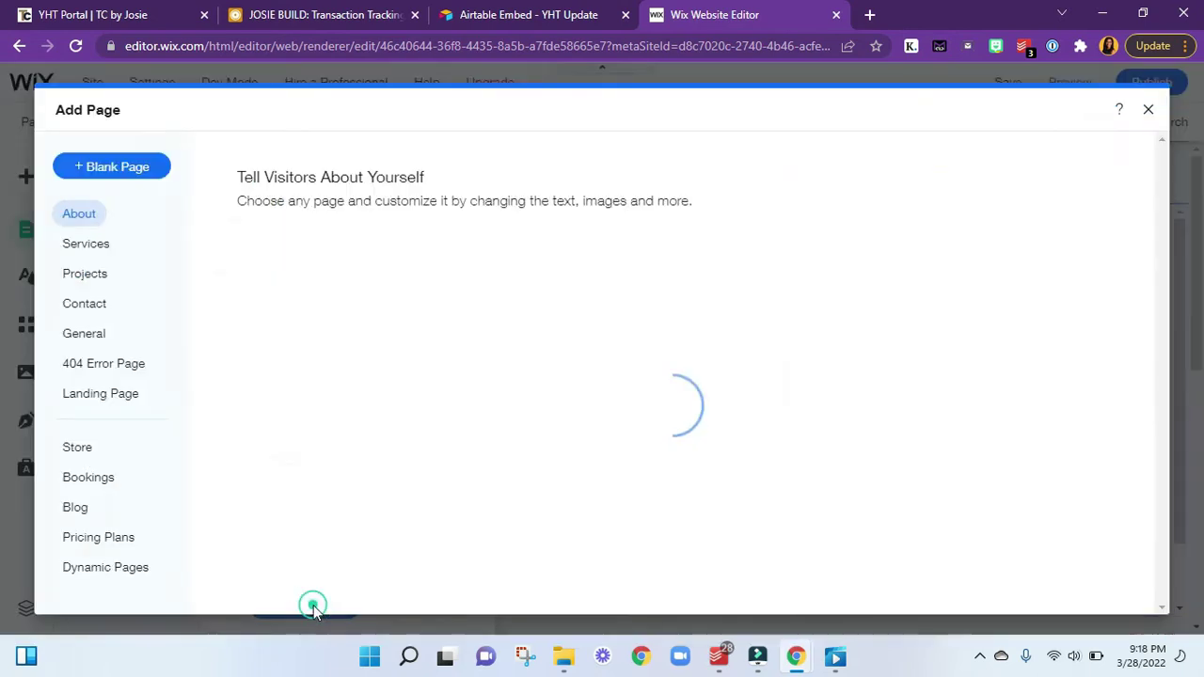
{"action": "left_click", "coordinate": [108, 167]}
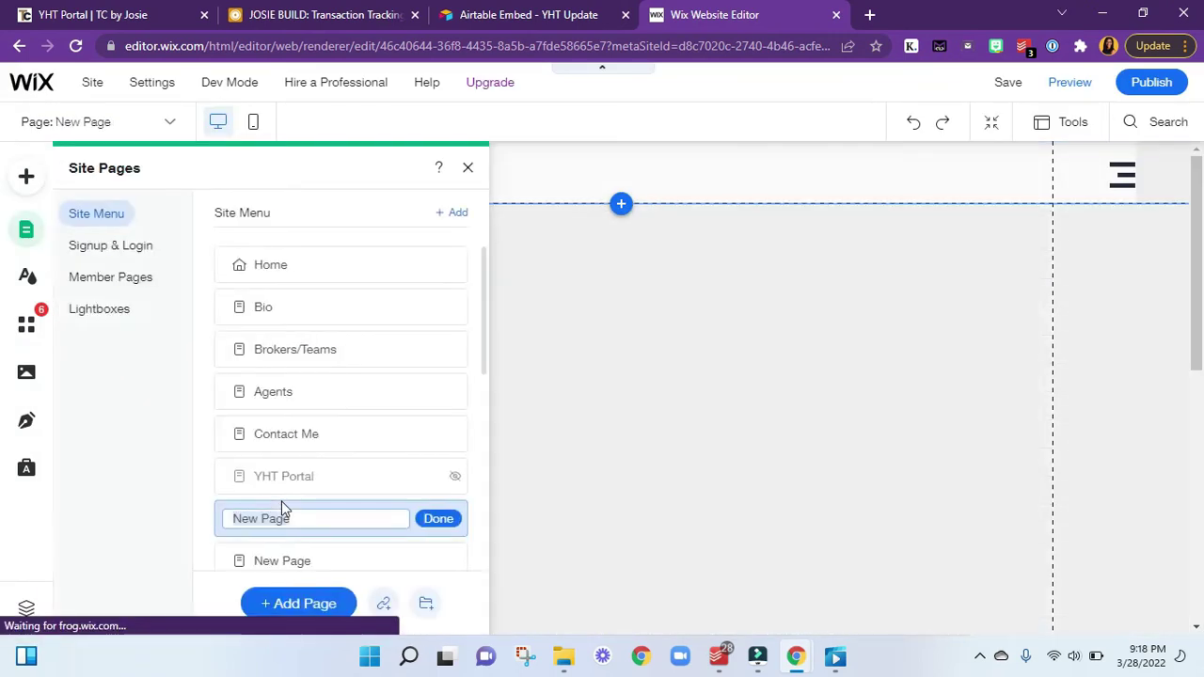
{"action": "type", "text": "TEST"}
{"action": "key", "text": "Return"}
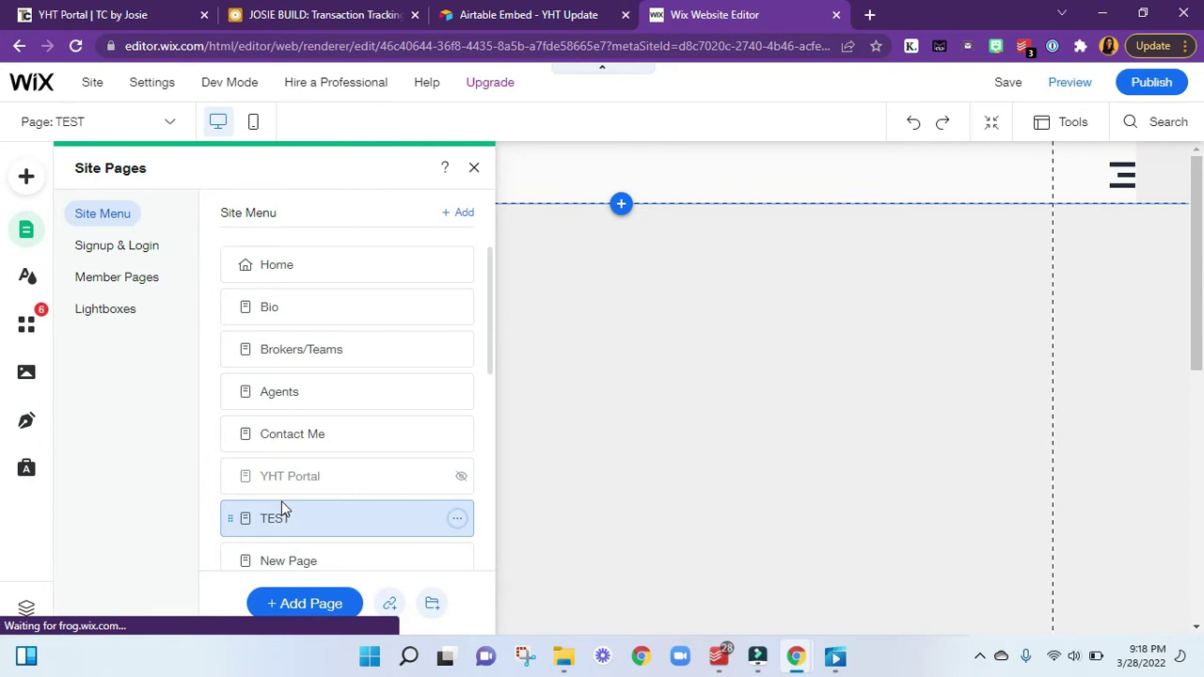
Add an HTML embed widget directly under the header and enlarge it to span the width between the page gridlines
{"action": "left_click", "coordinate": [26, 179]}
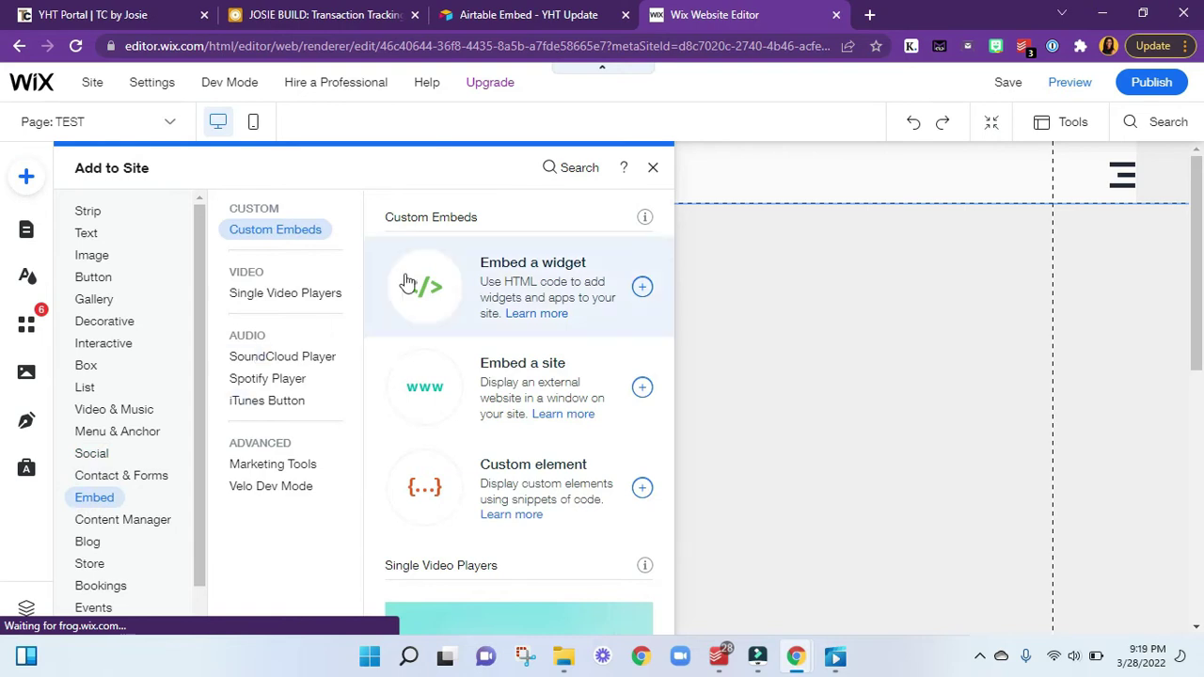
{"action": "left_click", "coordinate": [518, 272]}
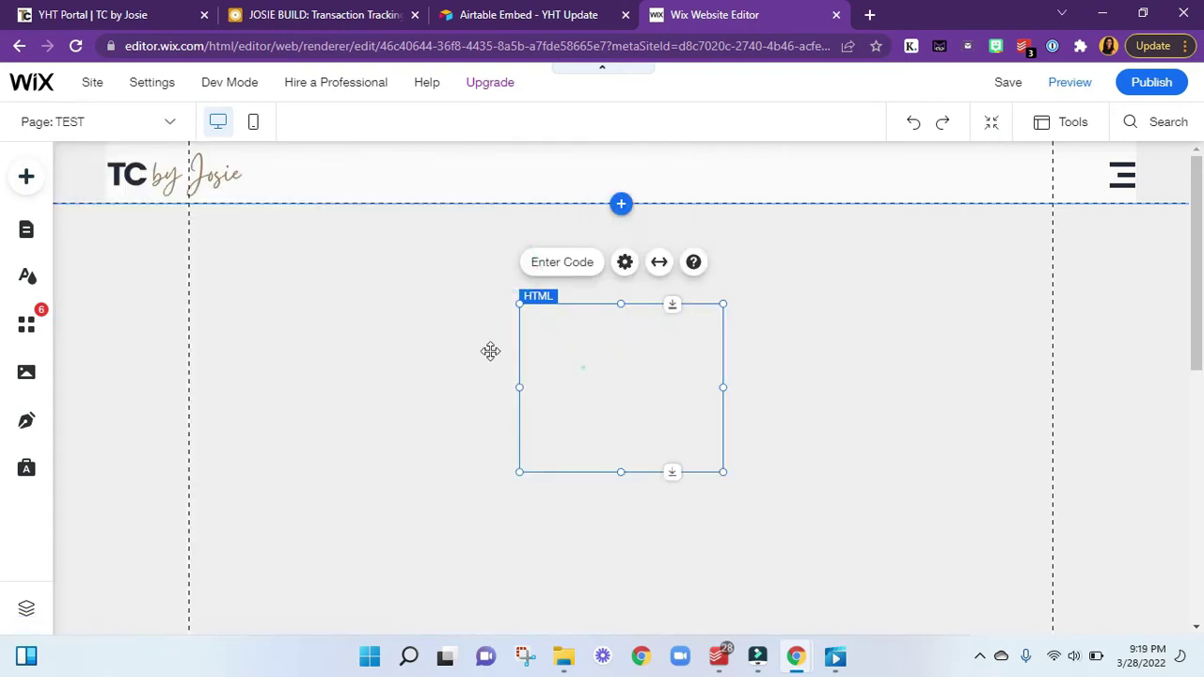
{"action": "left_click_drag", "start_coordinate": [588, 370], "coordinate": [265, 274]}
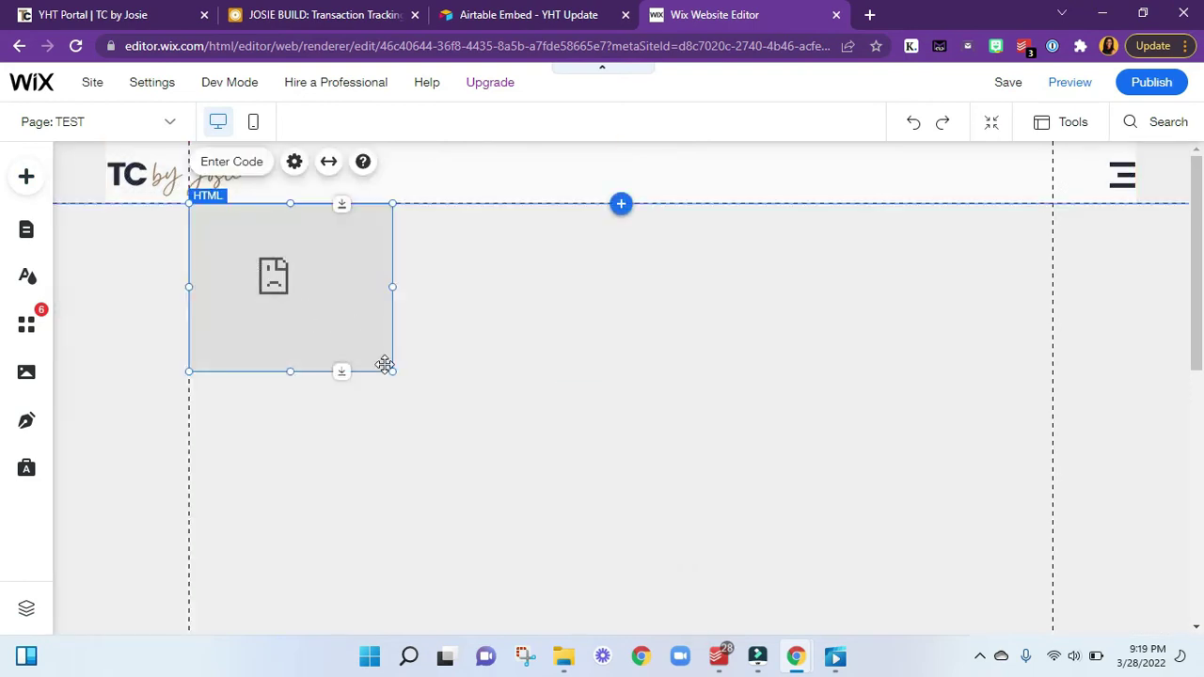
{"action": "left_click_drag", "start_coordinate": [393, 371], "coordinate": [1054, 610]}
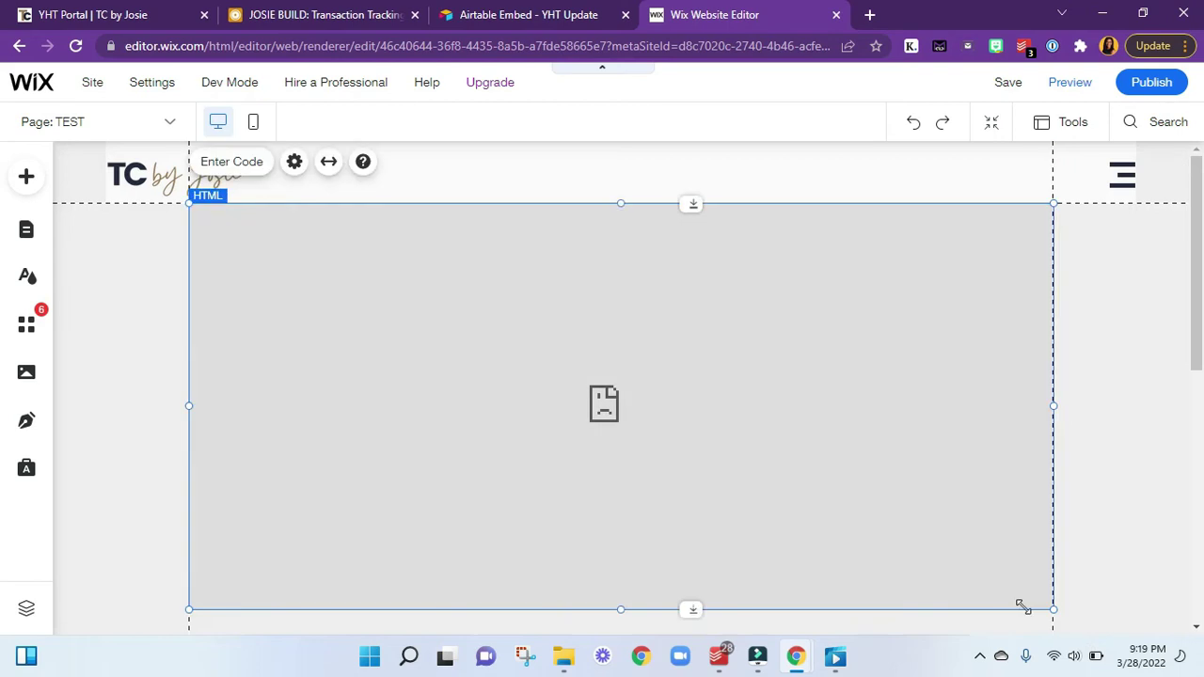
Paste the copied Airtable iframe code into the HTML widget's code settings and apply it
{"action": "double_click", "coordinate": [398, 340]}
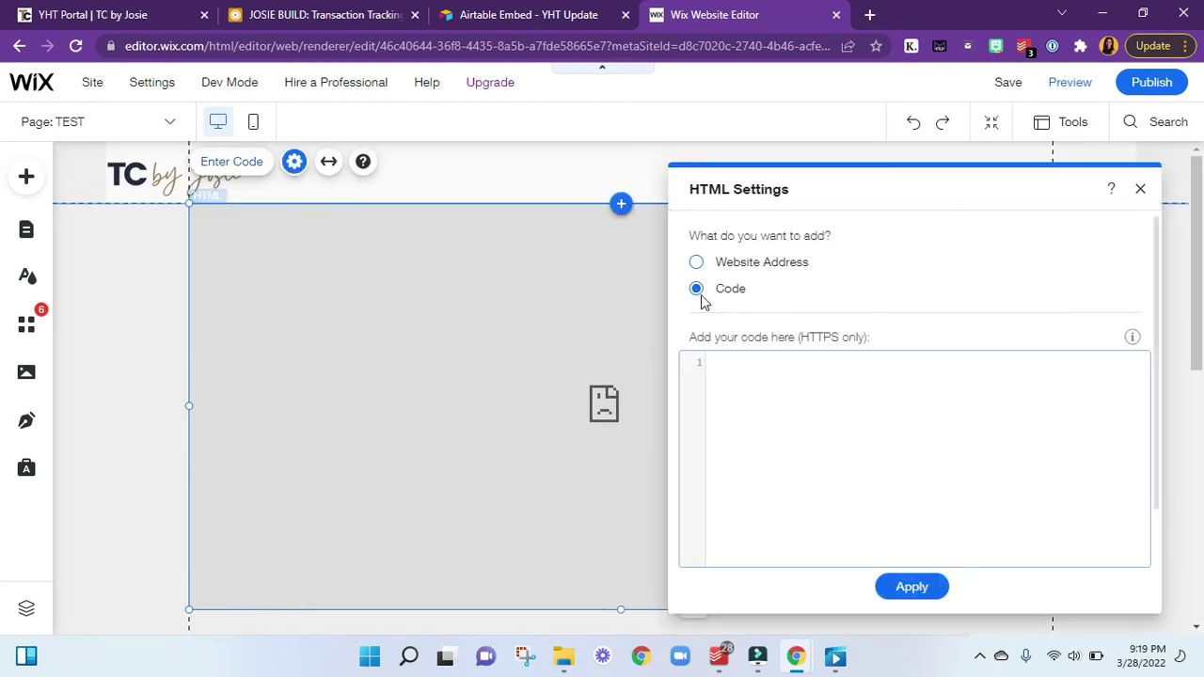
{"action": "left_click", "coordinate": [793, 424]}
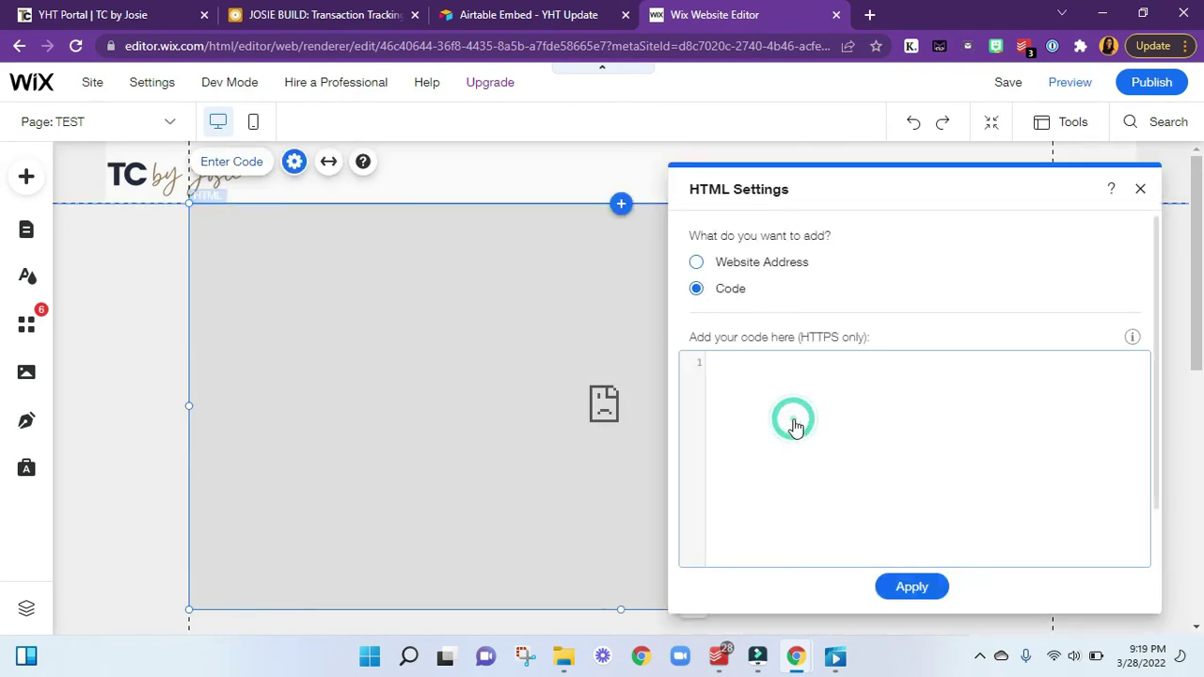
{"action": "key", "text": "ctrl+v"}
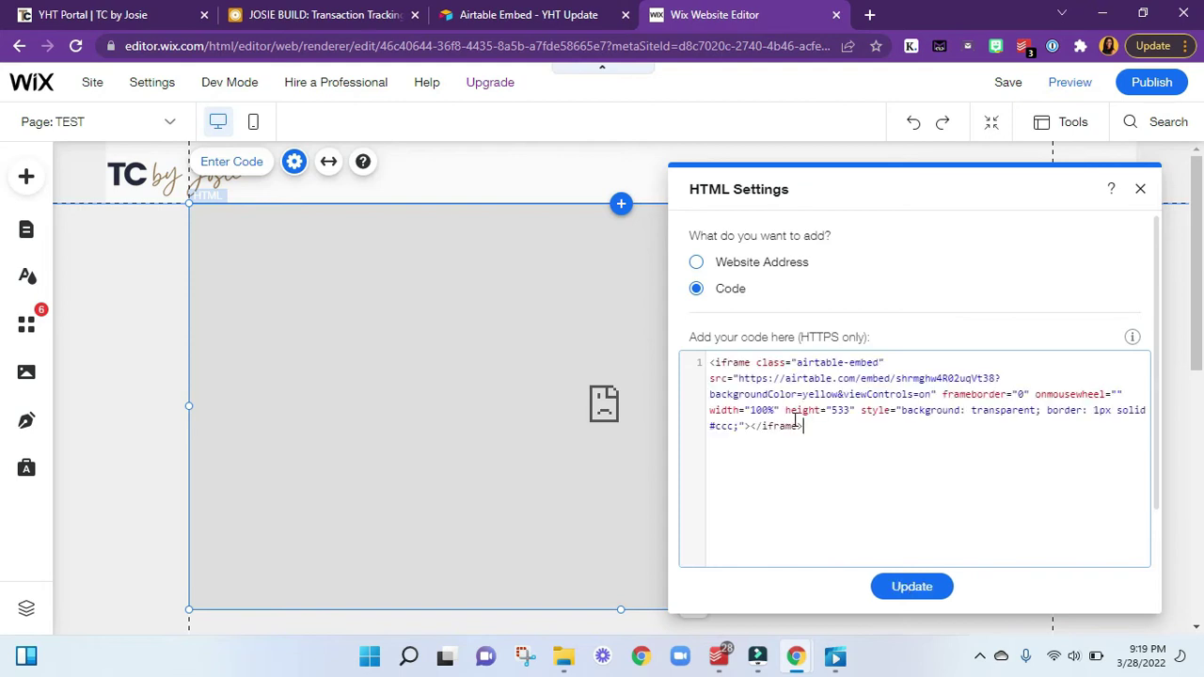
{"action": "left_click", "coordinate": [908, 589]}
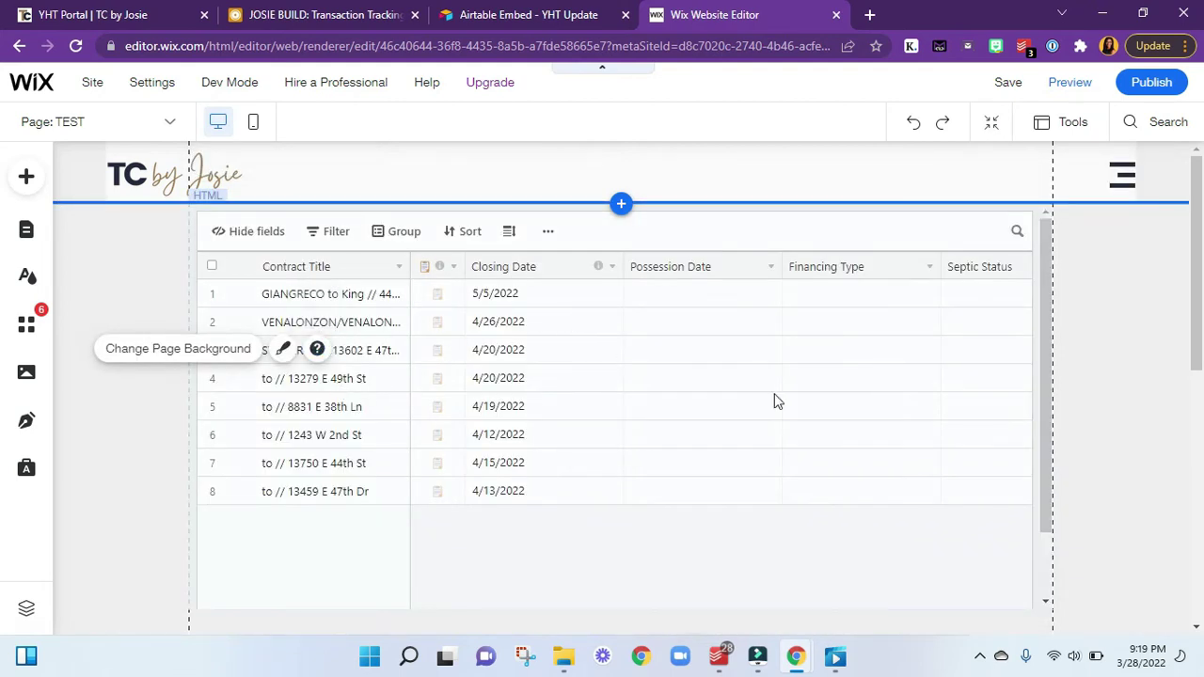
{"action": "scroll", "coordinate": [1048, 403], "scroll_direction": "down", "scroll_amount": 4}
{"action": "scroll", "coordinate": [1048, 404], "scroll_direction": "up", "scroll_amount": 4}
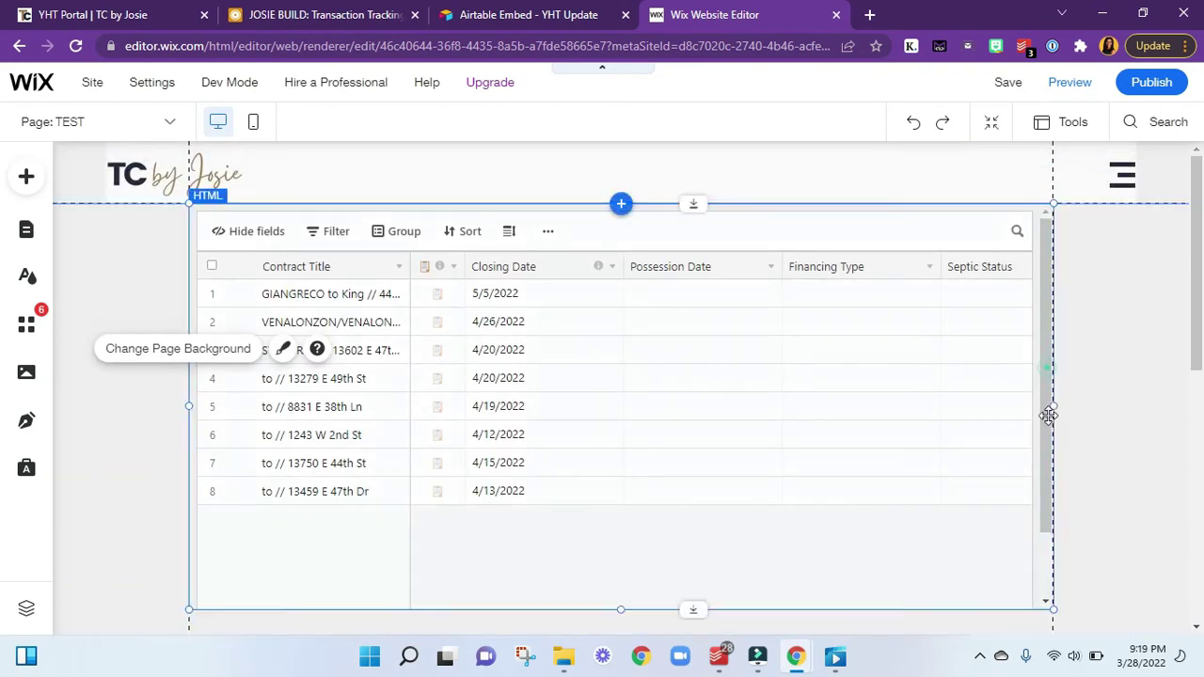
{"action": "left_click", "coordinate": [1047, 367]}
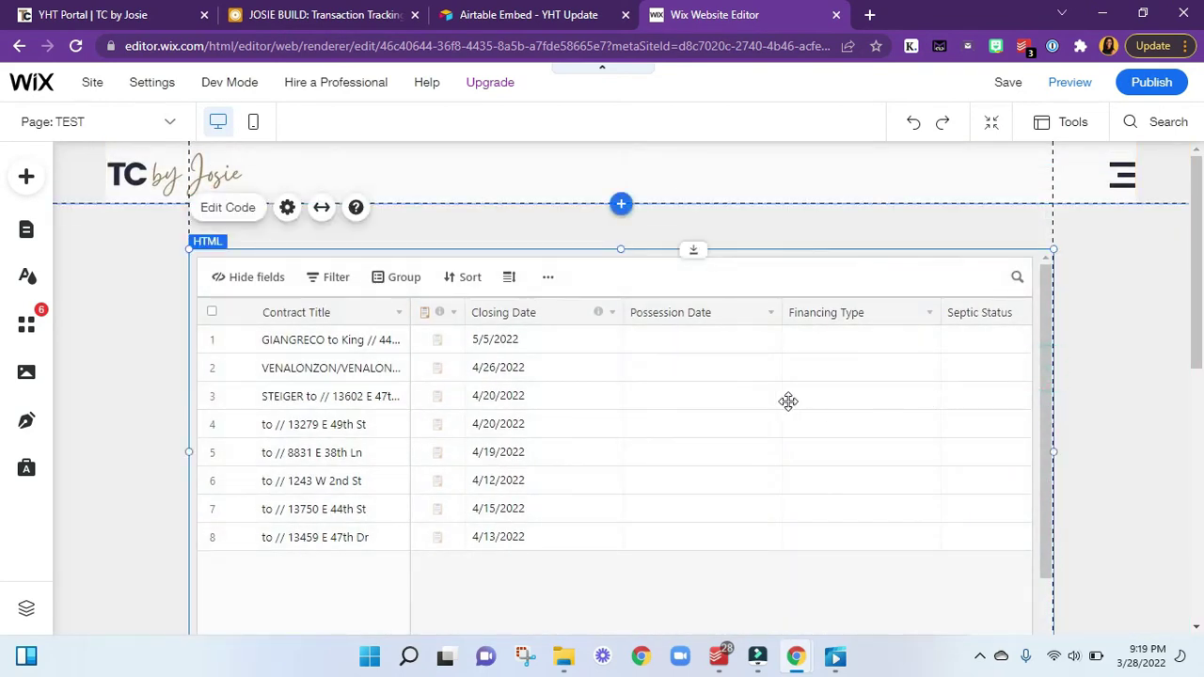
{"action": "left_click_drag", "start_coordinate": [787, 399], "coordinate": [786, 350]}
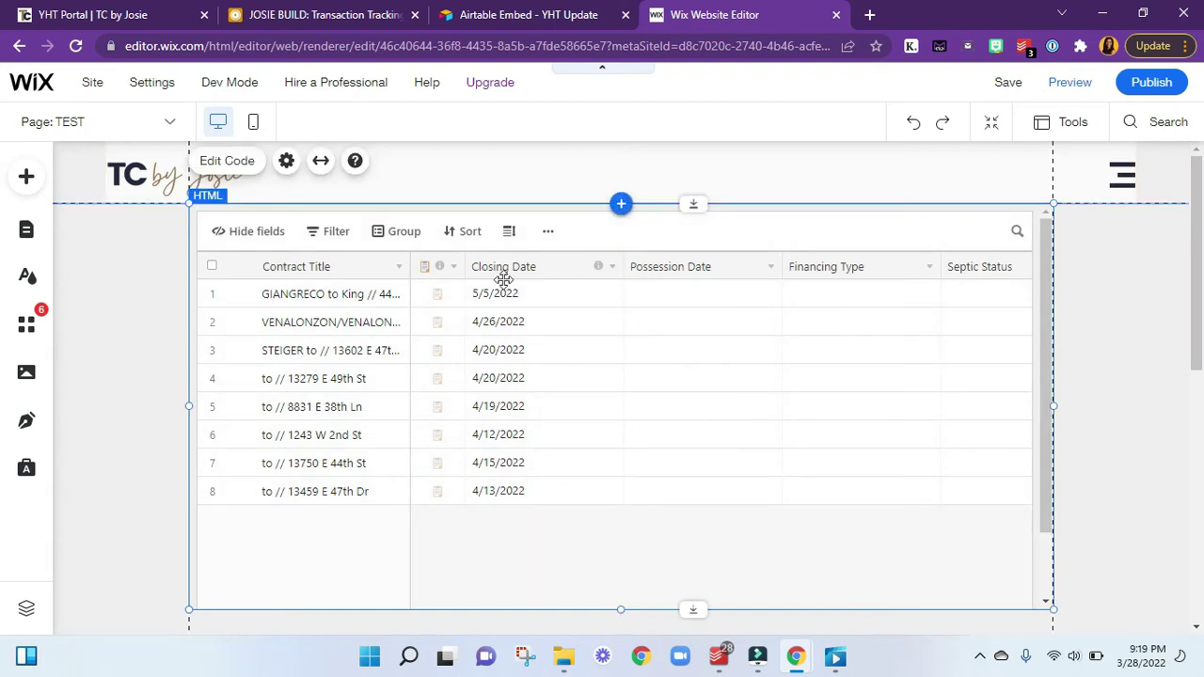
Switch to the mobile layout and extend the page area beneath the embedded table to about 770 px high
{"action": "left_click", "coordinate": [254, 124]}
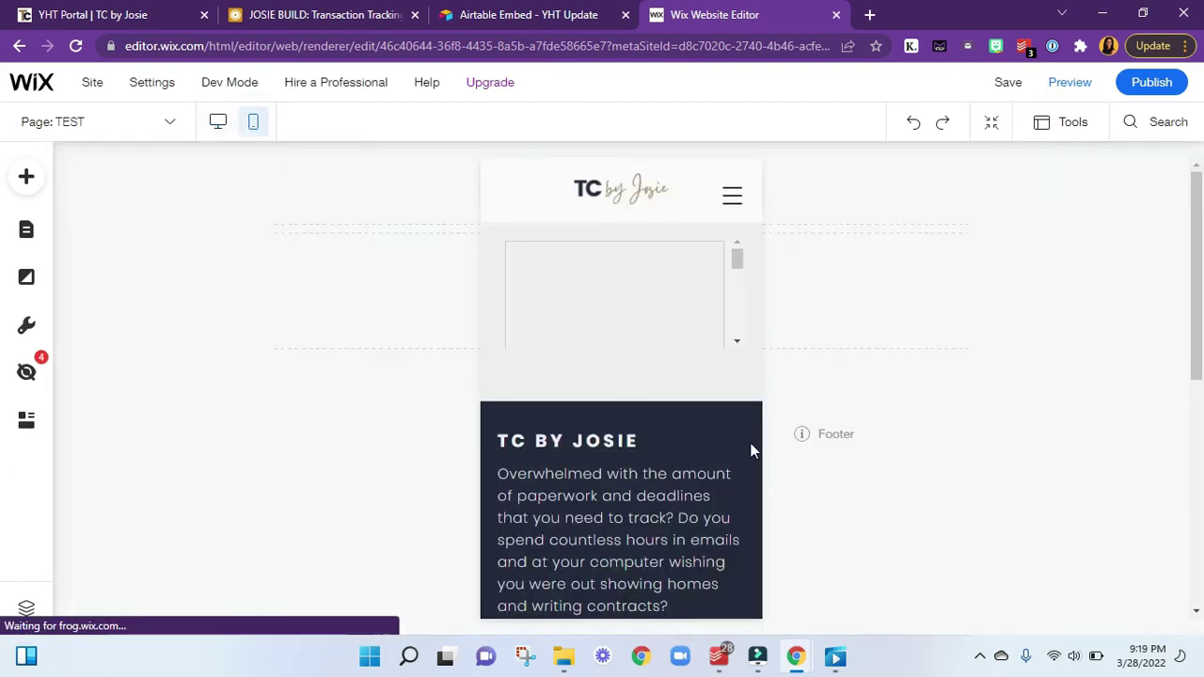
{"action": "left_click", "coordinate": [689, 405]}
{"action": "left_click_drag", "start_coordinate": [691, 405], "coordinate": [651, 411]}
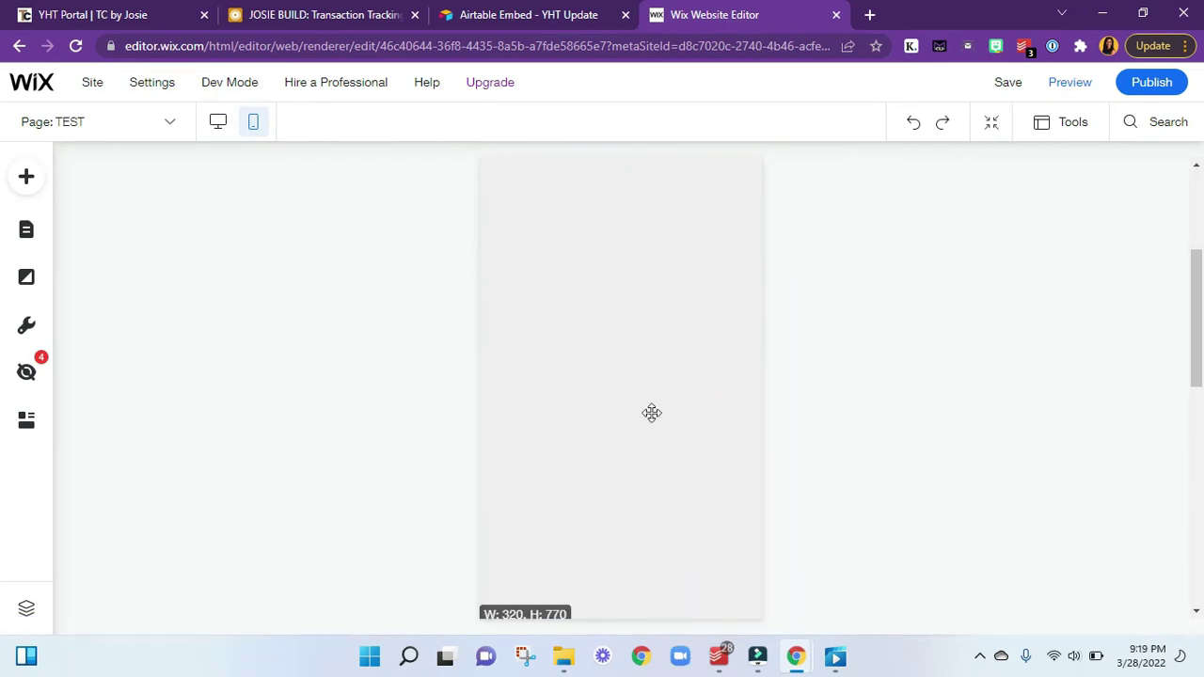
Stretch the HTML widget downward in the mobile layout until the whole embedded table fits, including its footer
{"action": "scroll", "coordinate": [653, 419], "scroll_direction": "up", "scroll_amount": 5}
{"action": "left_click", "coordinate": [637, 320]}
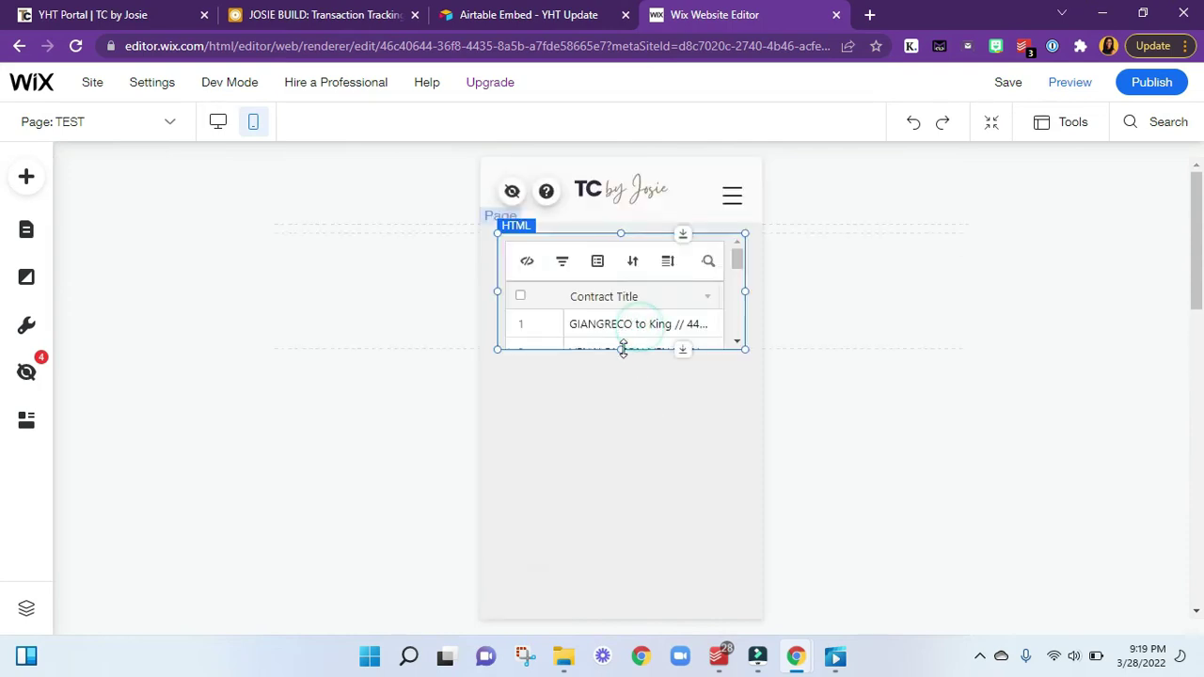
{"action": "left_click_drag", "start_coordinate": [623, 350], "coordinate": [630, 640]}
{"action": "scroll", "coordinate": [630, 583], "scroll_direction": "down", "scroll_amount": 3}
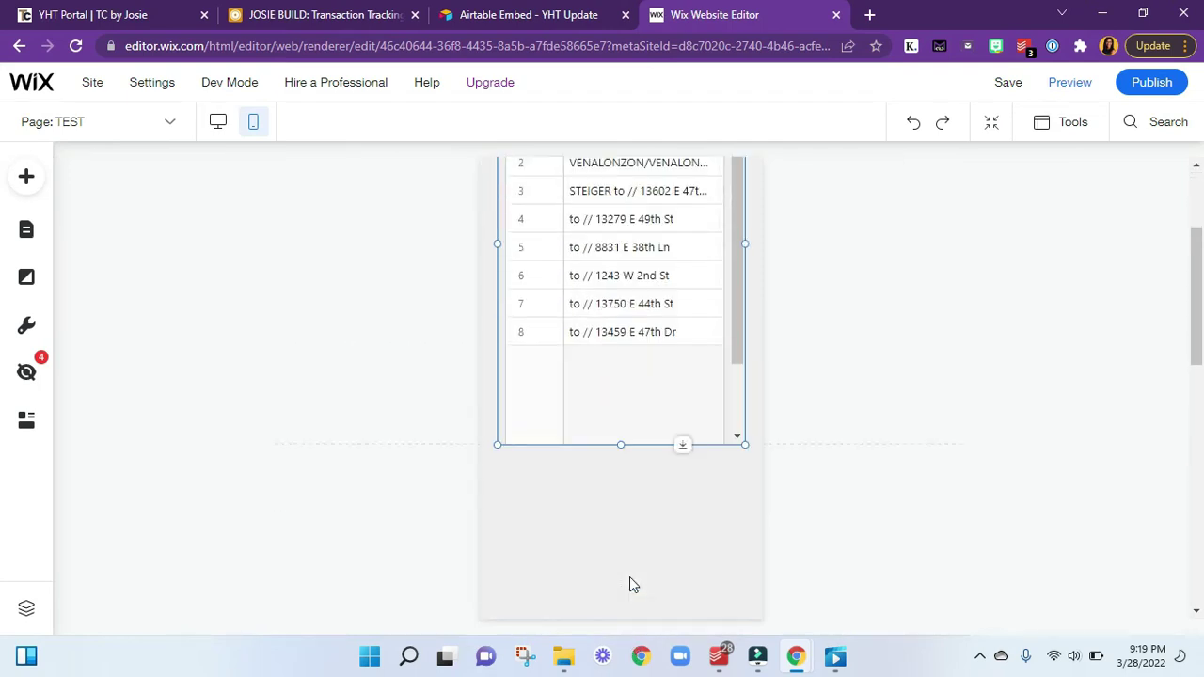
{"action": "left_click_drag", "start_coordinate": [618, 371], "coordinate": [621, 486]}
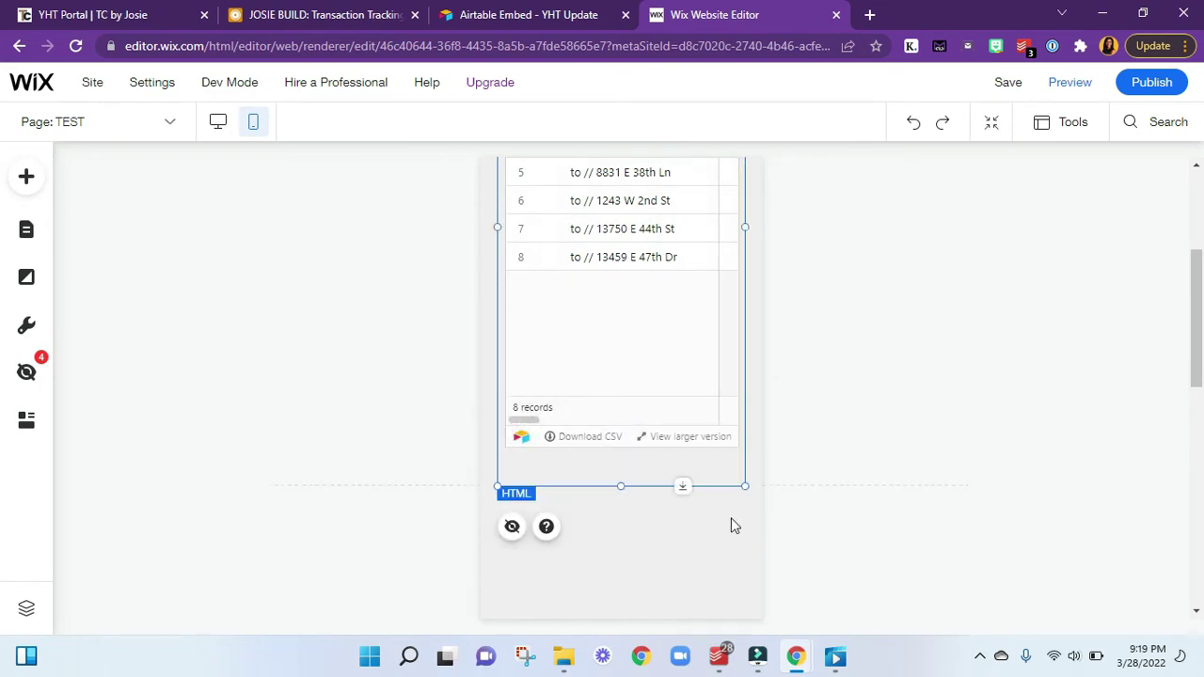
{"action": "scroll", "coordinate": [758, 545], "scroll_direction": "up", "scroll_amount": 1}
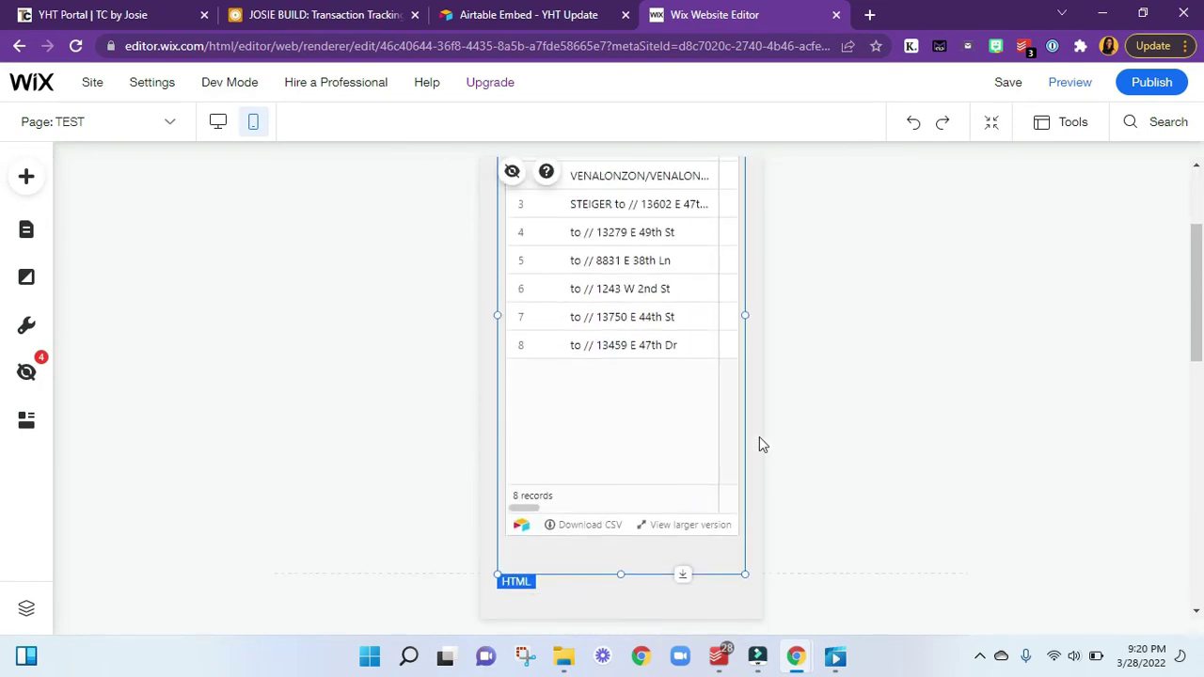
{"action": "scroll", "coordinate": [762, 444], "scroll_direction": "up", "scroll_amount": 2}
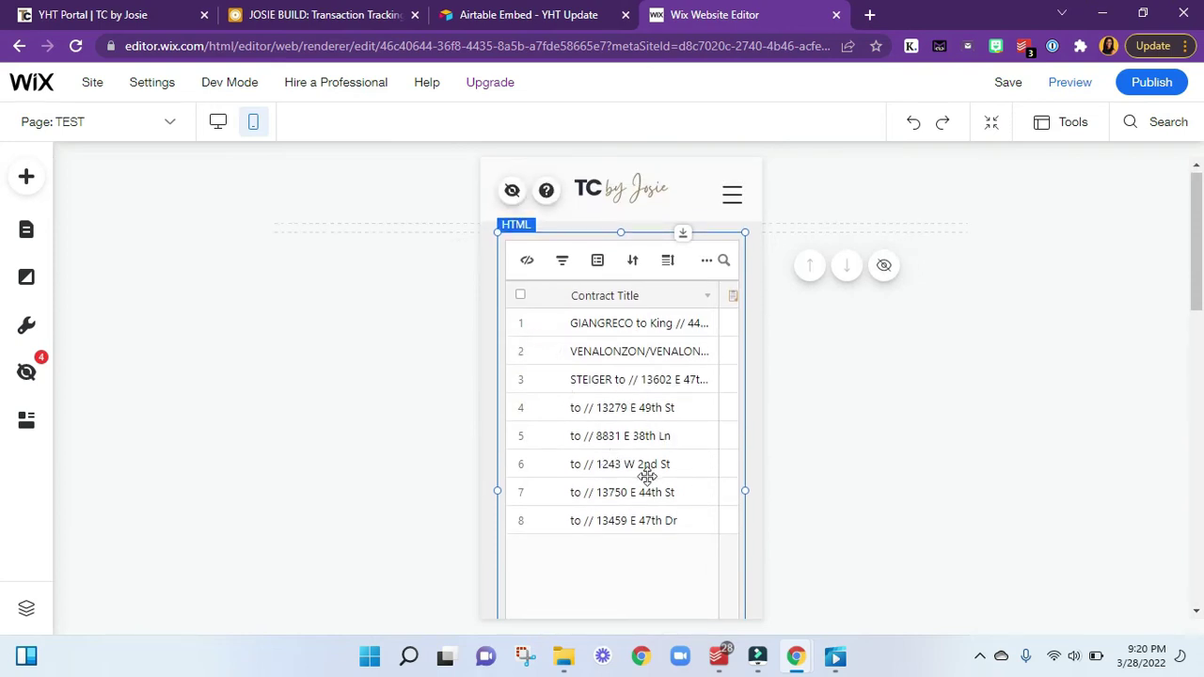
Preview the mobile version of the TEST page and narrow the embedded table's Contract Title column
{"action": "scroll", "coordinate": [614, 508], "scroll_direction": "down", "scroll_amount": 2}
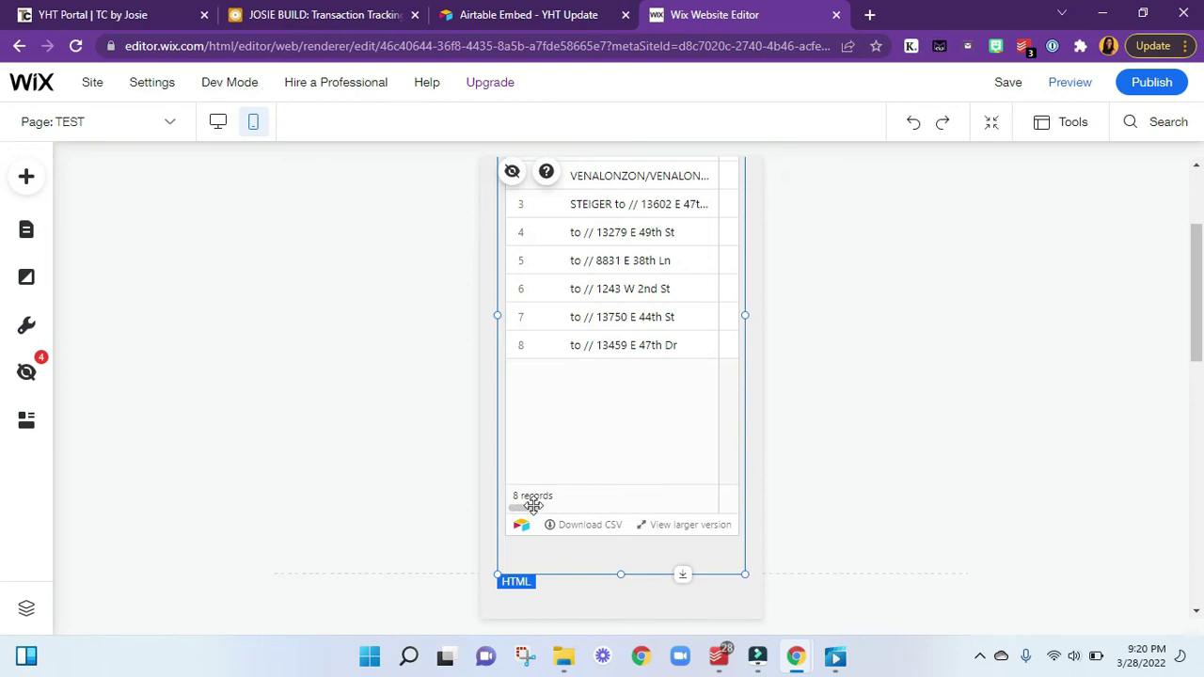
{"action": "left_click_drag", "start_coordinate": [527, 506], "coordinate": [527, 502]}
{"action": "scroll", "coordinate": [695, 459], "scroll_direction": "up", "scroll_amount": 2}
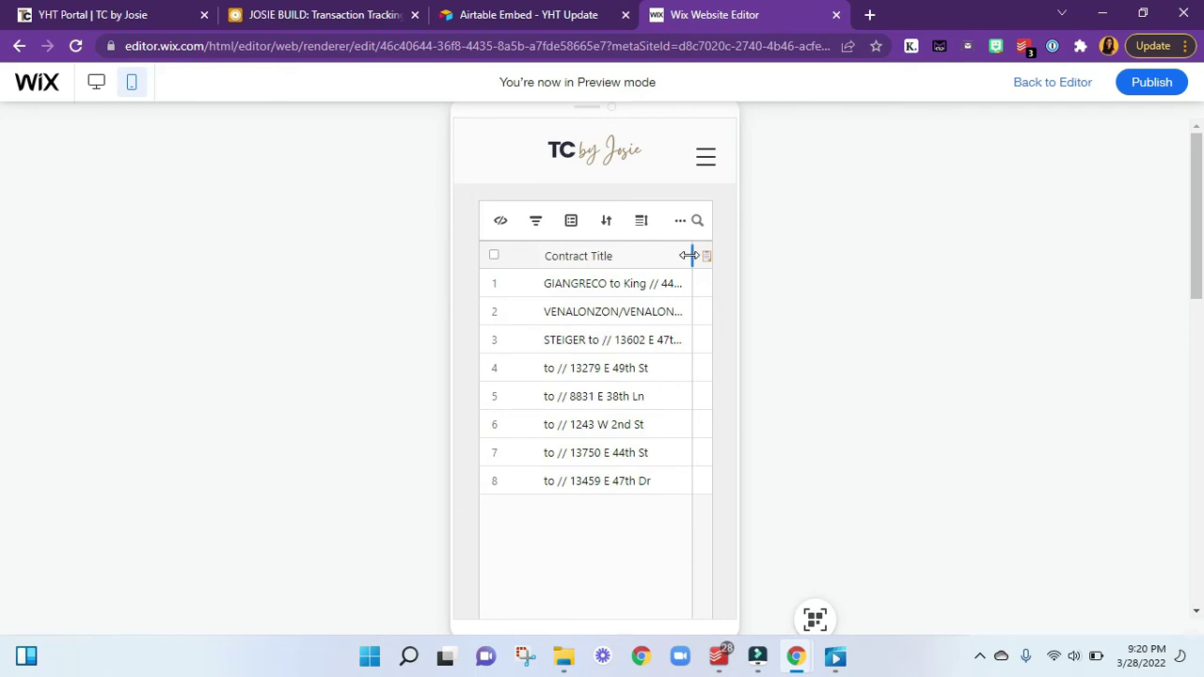
{"action": "left_click_drag", "start_coordinate": [689, 255], "coordinate": [591, 256]}
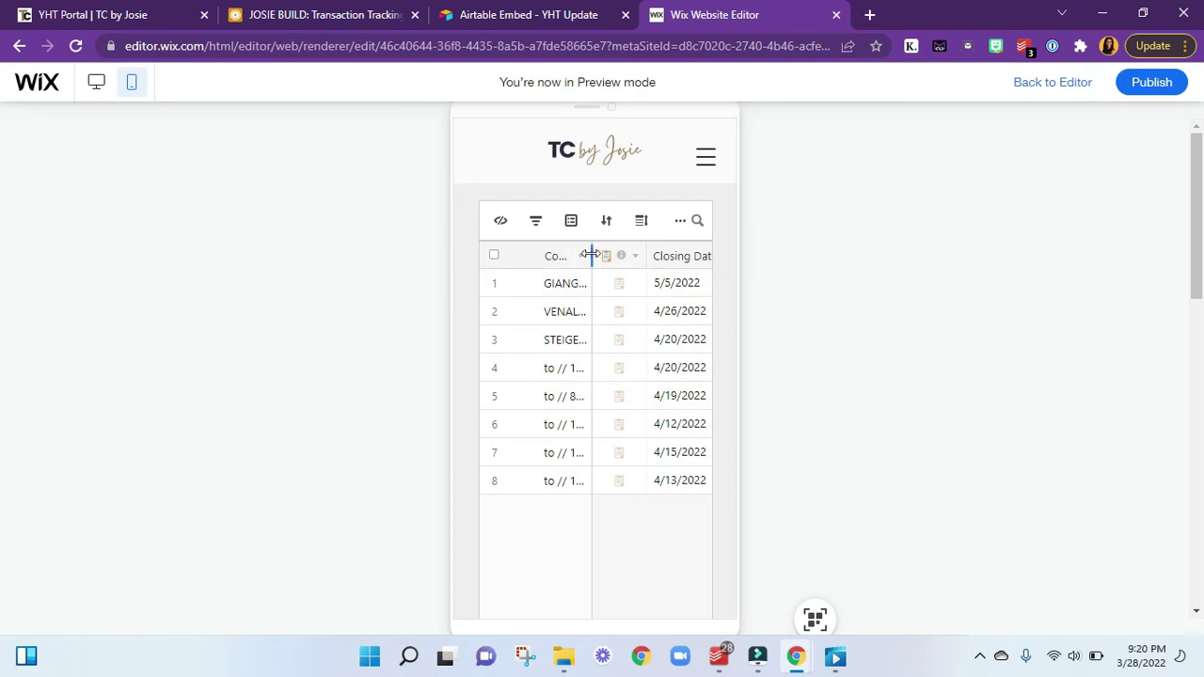
{"action": "left_click_drag", "start_coordinate": [590, 255], "coordinate": [584, 255]}
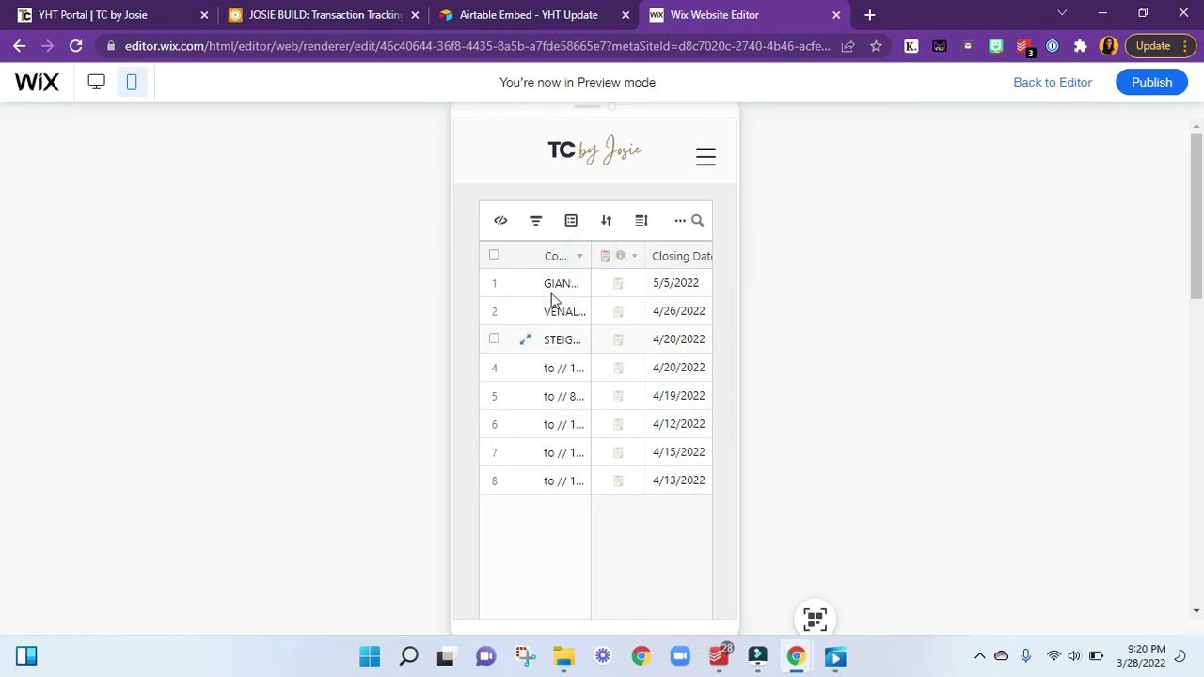
Readjust the Contract Title column to a narrow width in the mobile preview and check the embedded table down to its footer
{"action": "double_click", "coordinate": [591, 255]}
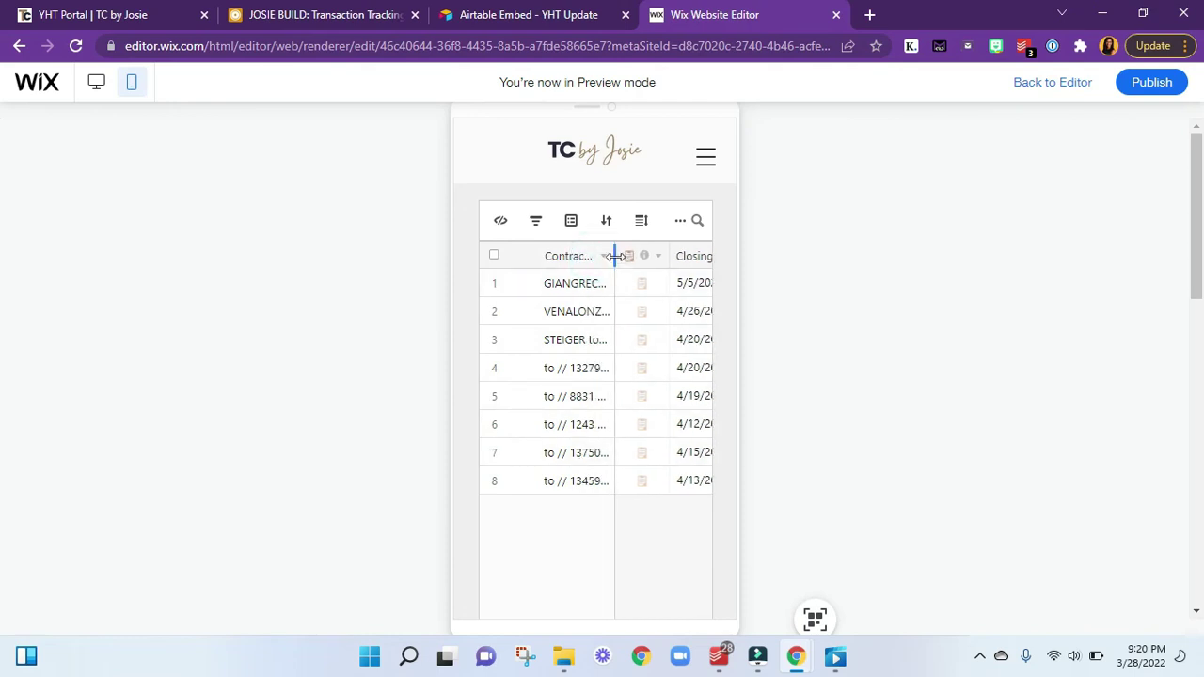
{"action": "left_click_drag", "start_coordinate": [613, 255], "coordinate": [594, 255]}
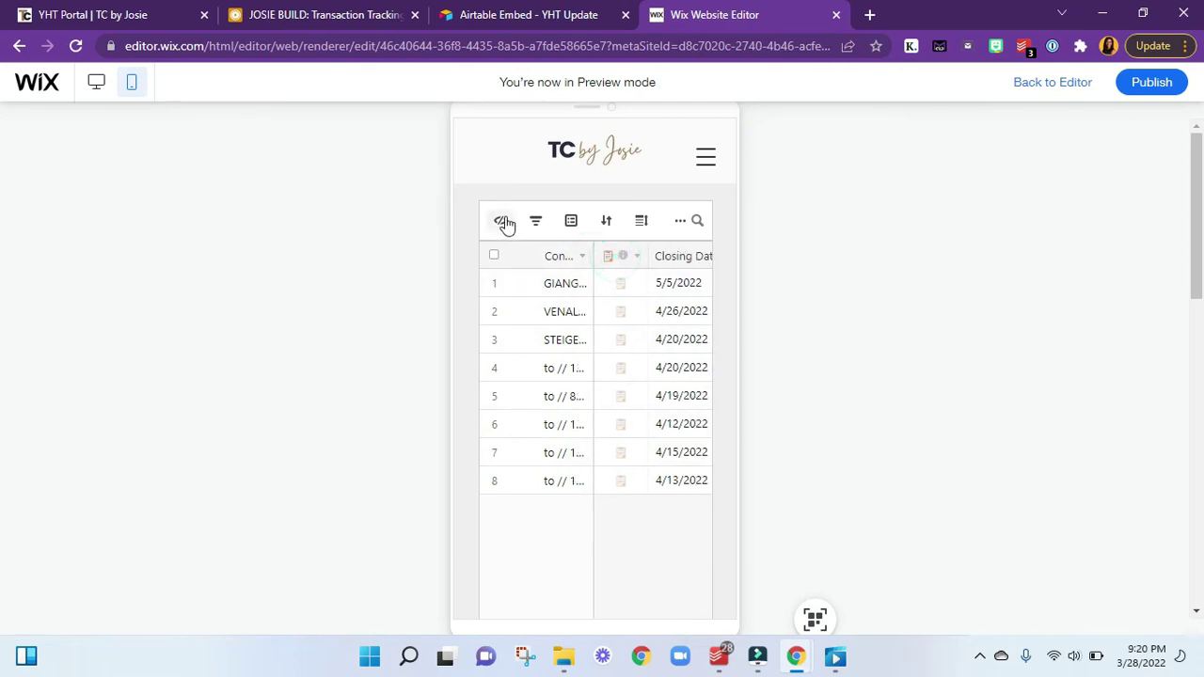
{"action": "left_click", "coordinate": [572, 217]}
{"action": "scroll", "coordinate": [664, 581], "scroll_direction": "down", "scroll_amount": 3}
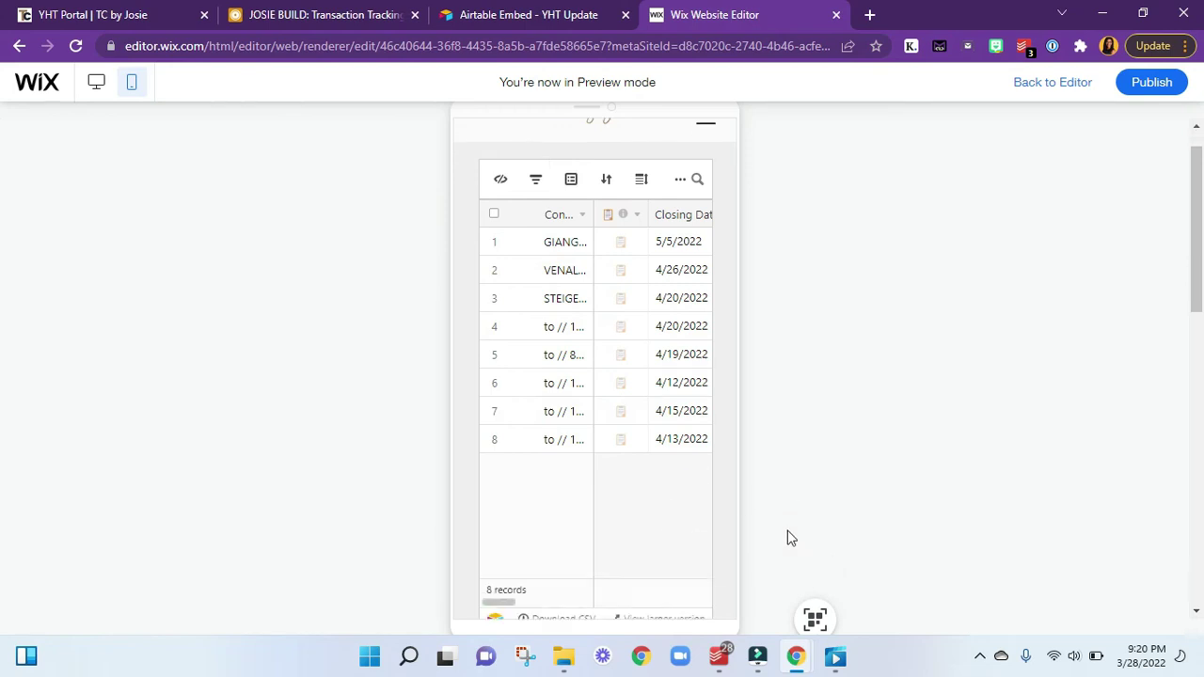
{"action": "left_click", "coordinate": [678, 365]}
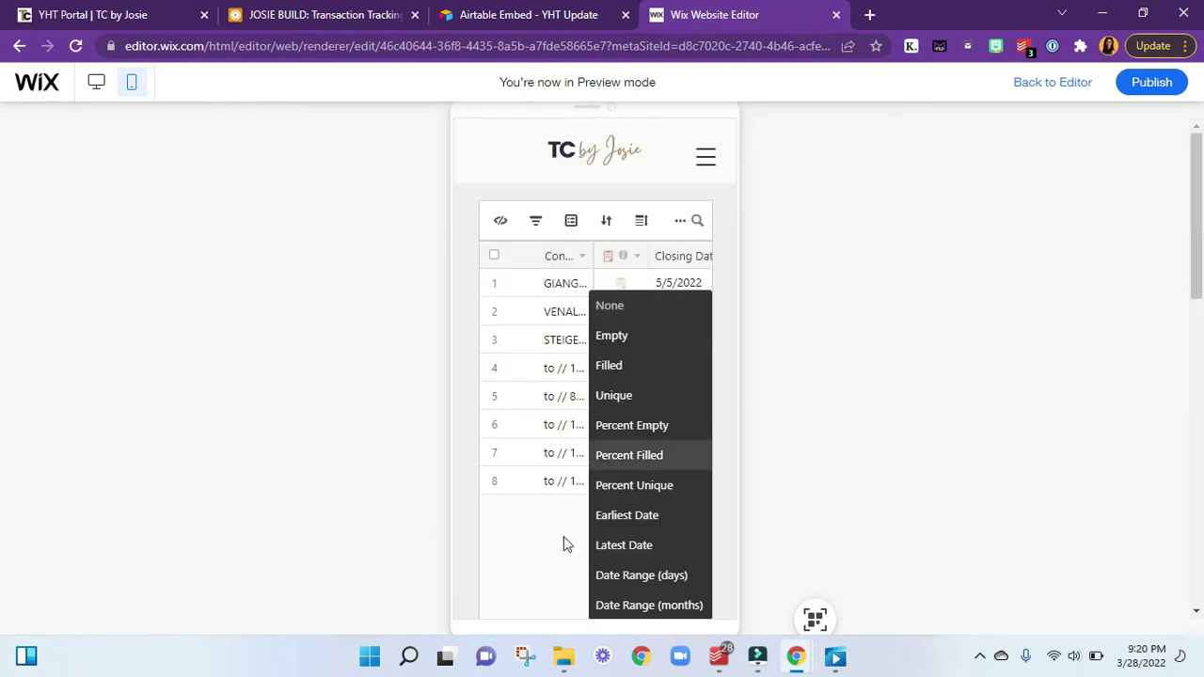
Return to the mobile editor, resize the HTML widget slightly wider toward the page's right edge with its footer still fitting, and deselect it
{"action": "left_click", "coordinate": [1036, 83]}
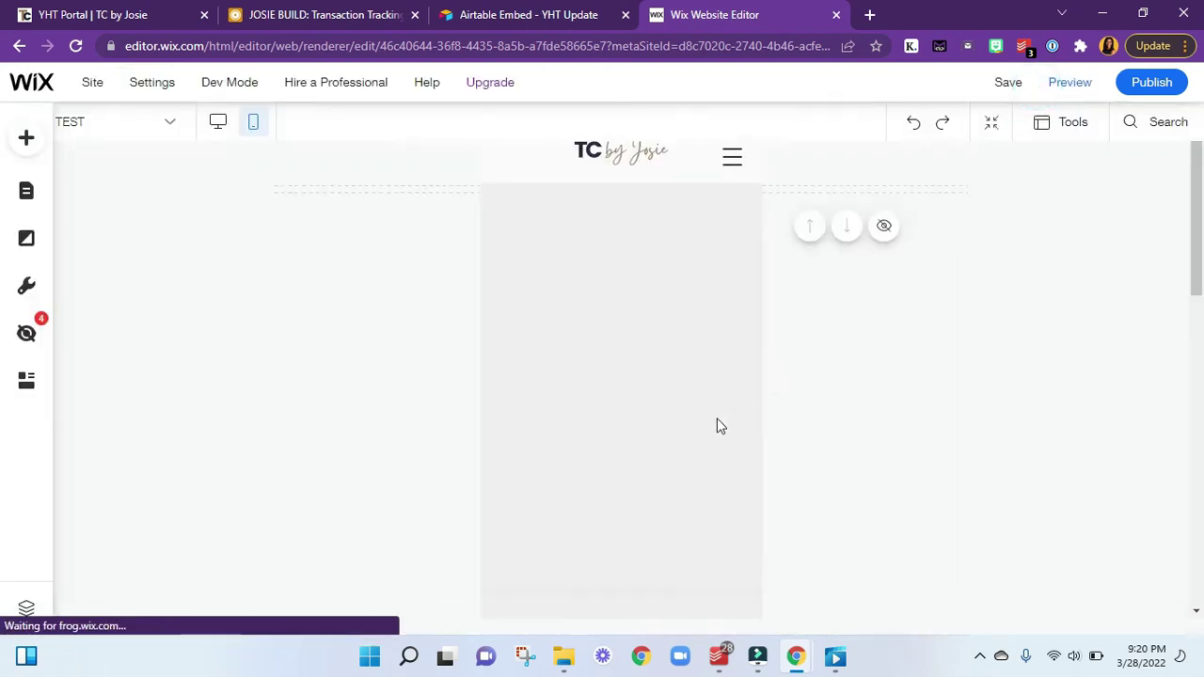
{"action": "left_click_drag", "start_coordinate": [743, 544], "coordinate": [752, 462]}
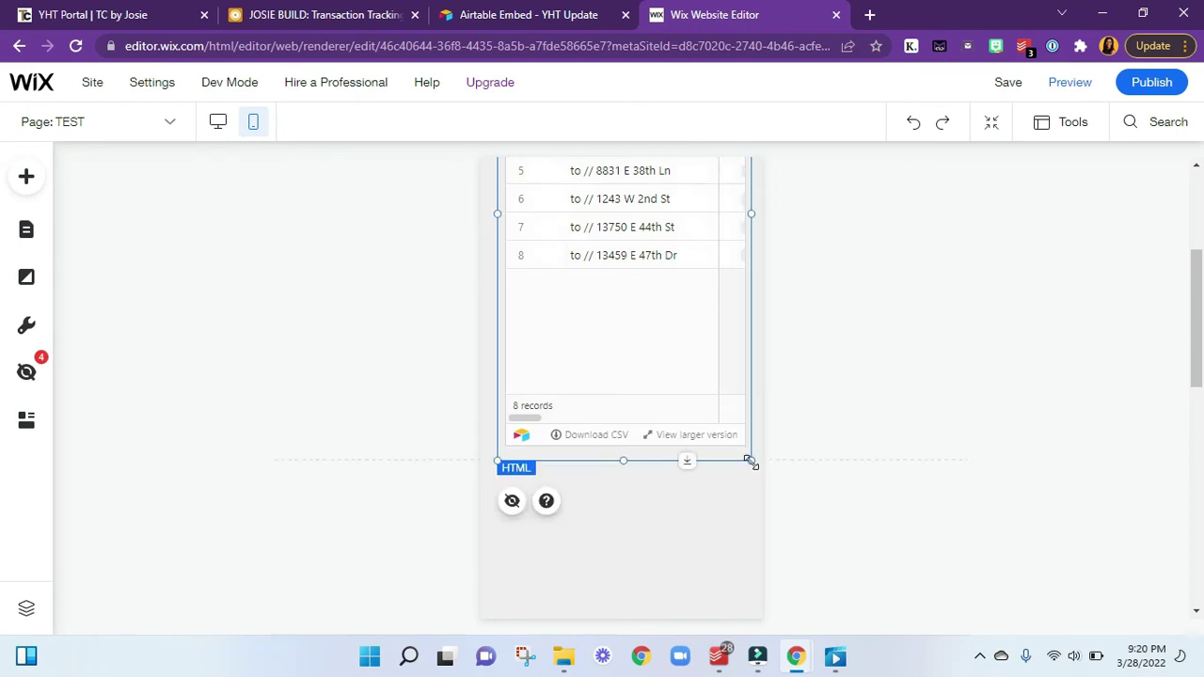
{"action": "scroll", "coordinate": [843, 512], "scroll_direction": "up", "scroll_amount": 3}
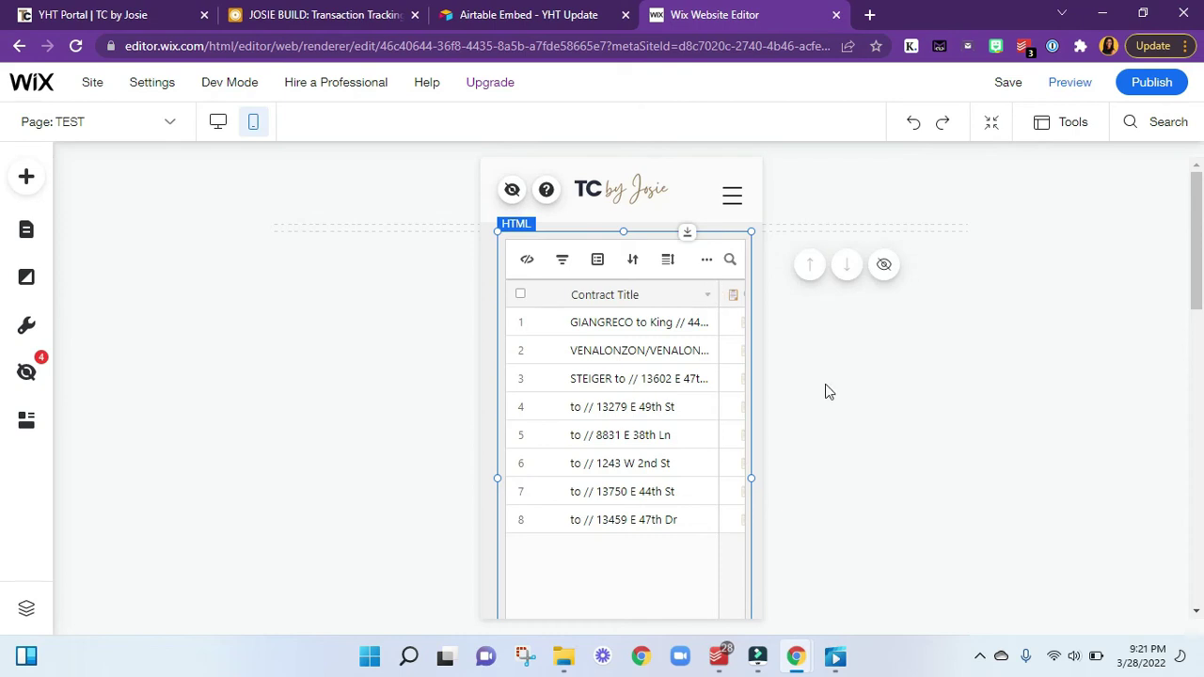
{"action": "left_click", "coordinate": [854, 408]}
{"action": "left_click", "coordinate": [855, 406]}
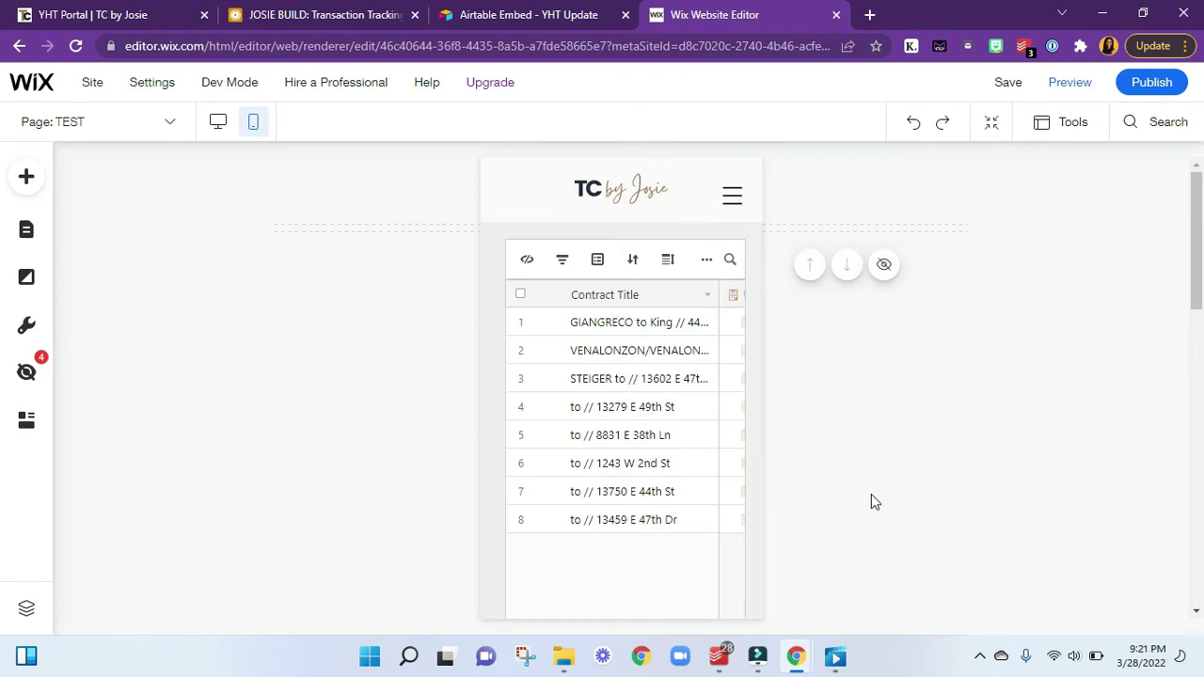